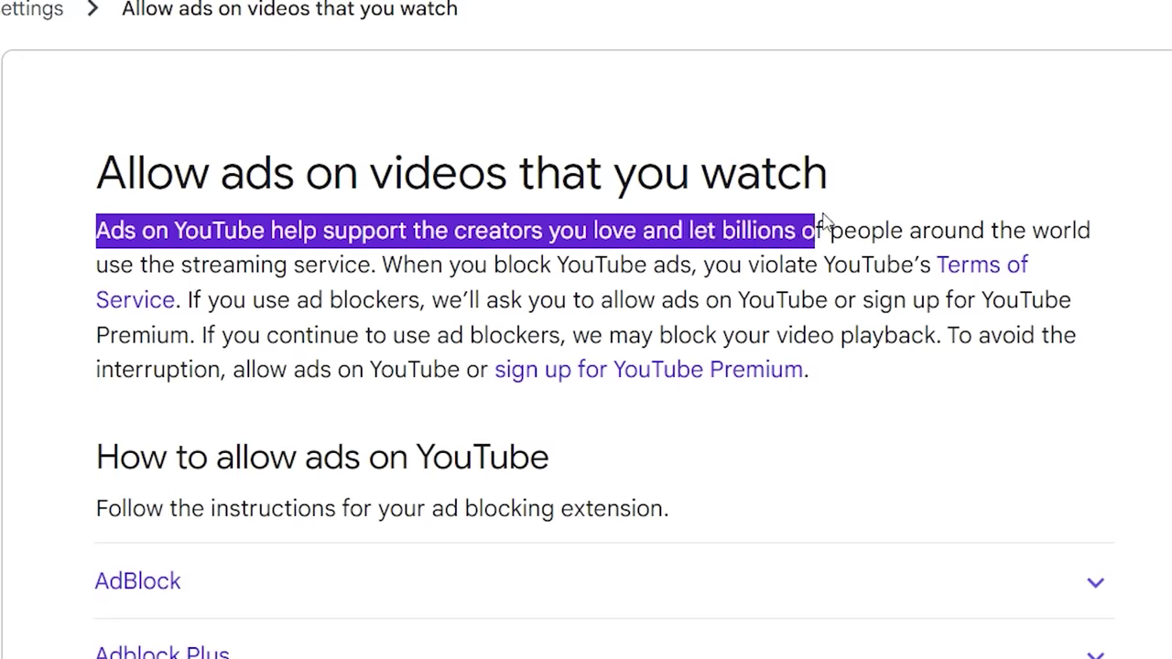
# Step: Highlight the opening sentence about ads supporting creators and the word 'block'
pyautogui.moveTo(842, 222); pyautogui.dragTo(344, 266)
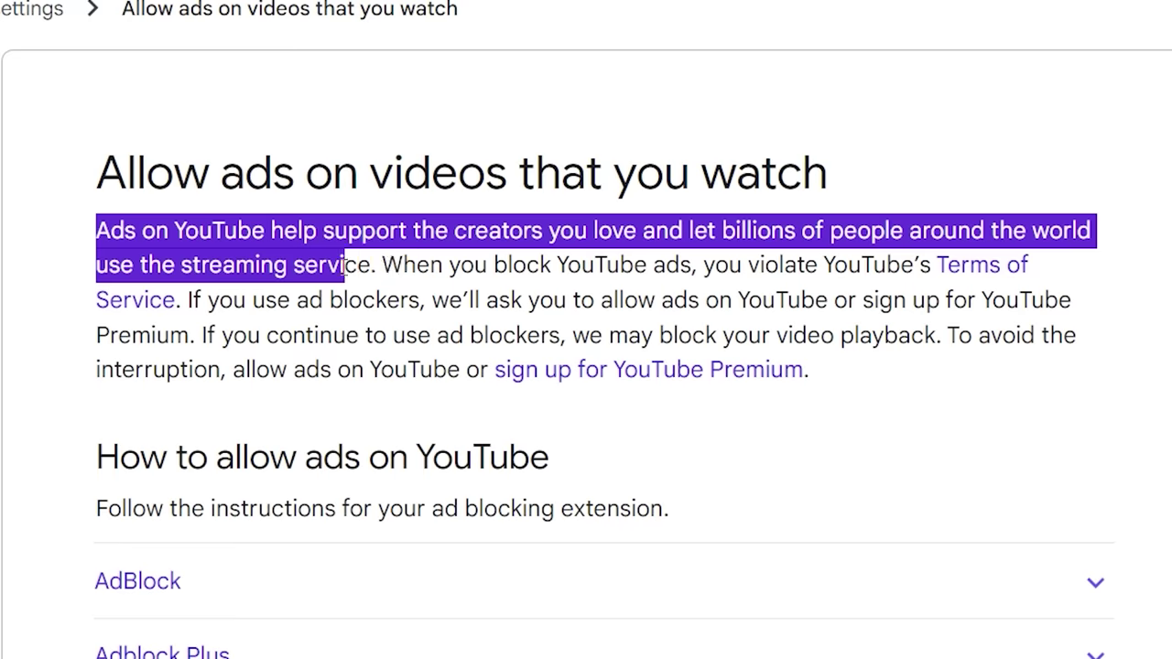
pyautogui.doubleClick(552, 265)
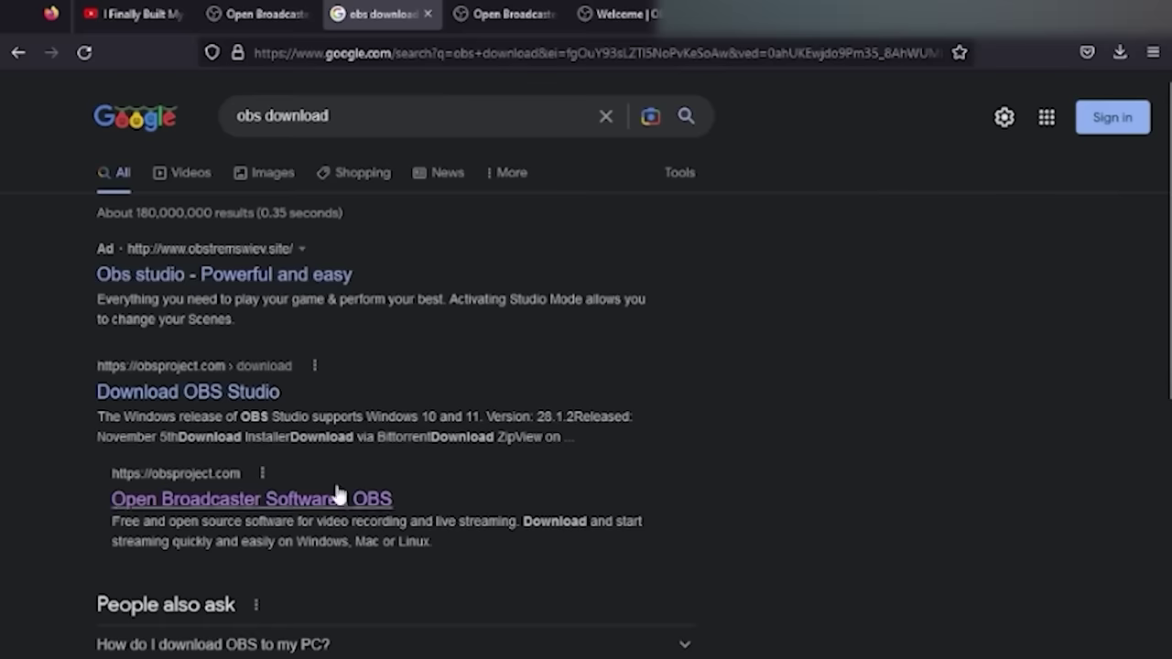
# Step: Open the sponsored OBS result and compare the look-alike site with the genuine obsproject.com tab
pyautogui.click(323, 278)
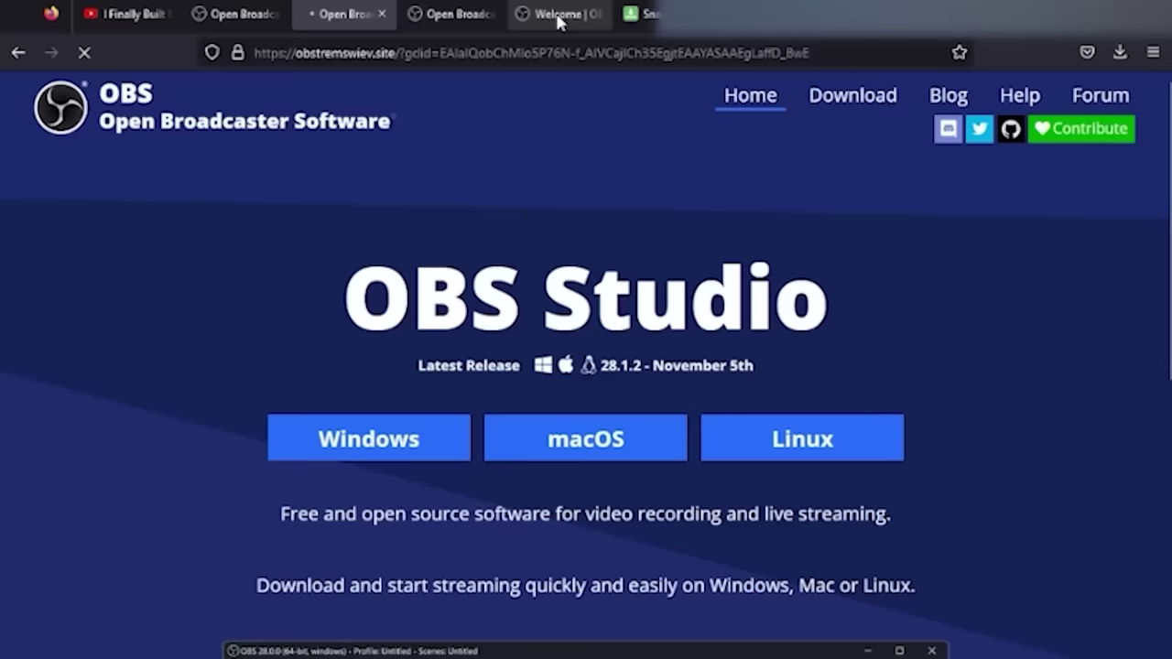
pyautogui.click(410, 14)
pyautogui.click(311, 14)
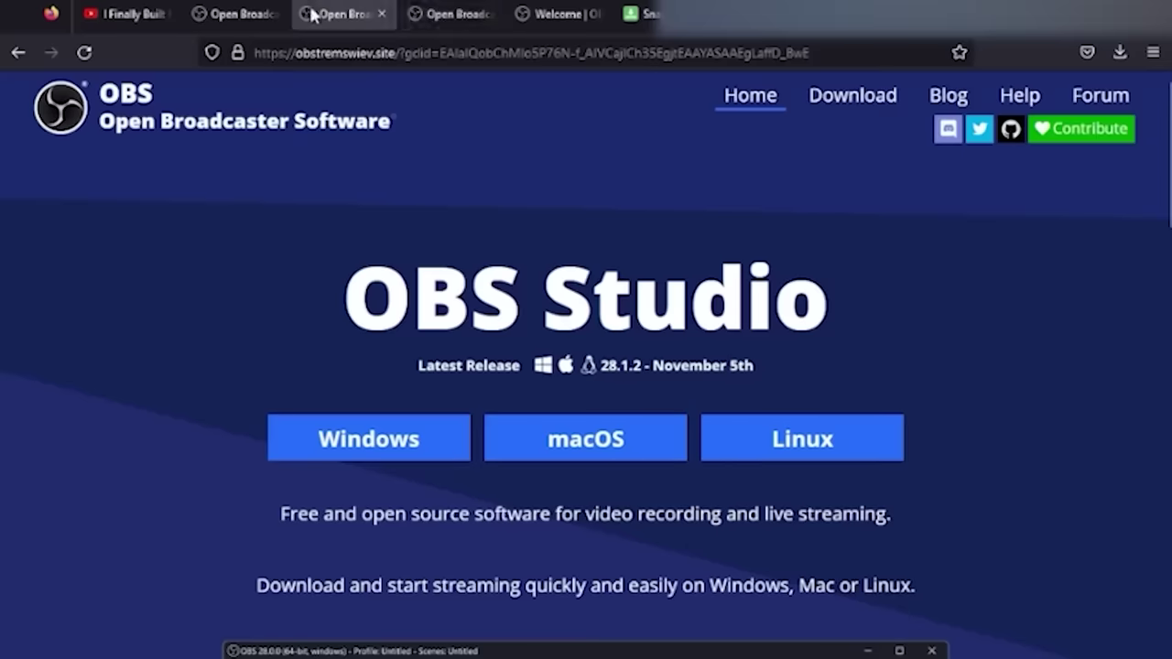
pyautogui.click(410, 13)
pyautogui.click(307, 14)
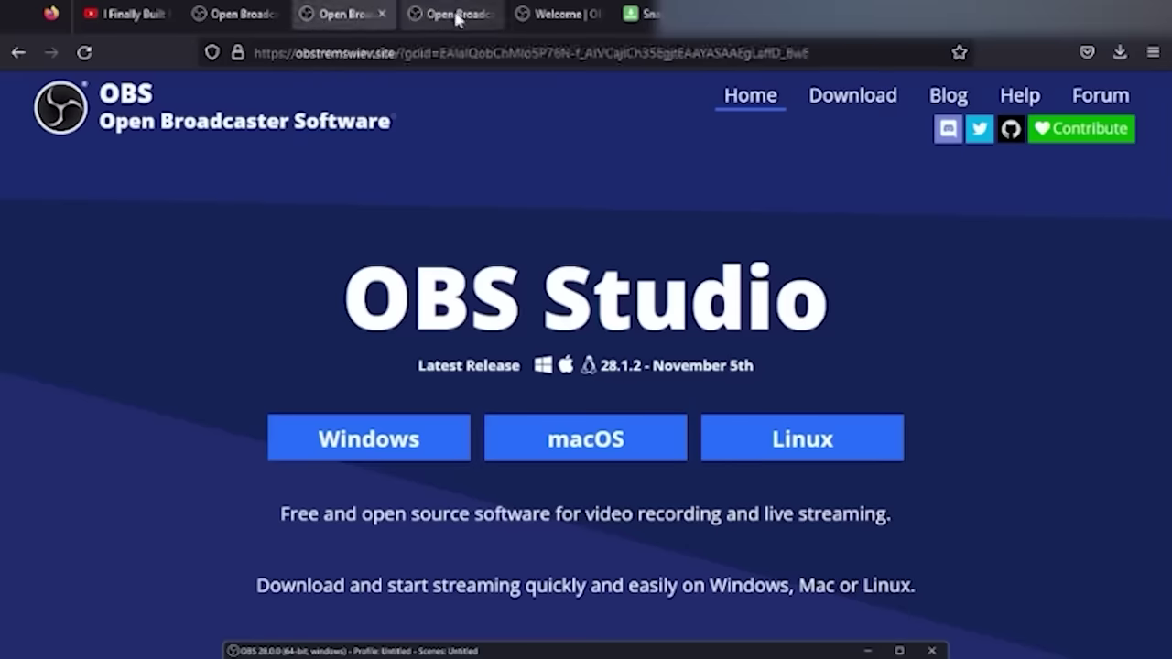
pyautogui.click(421, 15)
pyautogui.scroll(-15, 531, 307)
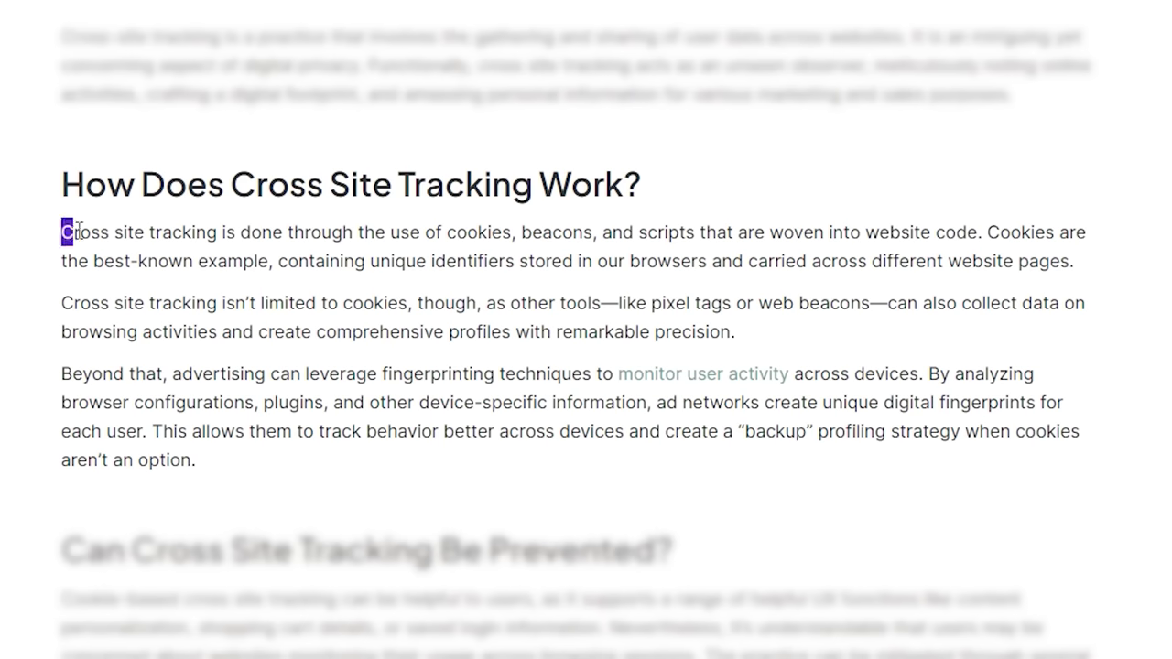
# Step: Highlight the cross site tracking and fingerprinting sentences, then scroll the PrivacyTests.org desktop browsers table
pyautogui.moveTo(92, 233); pyautogui.dragTo(970, 232)
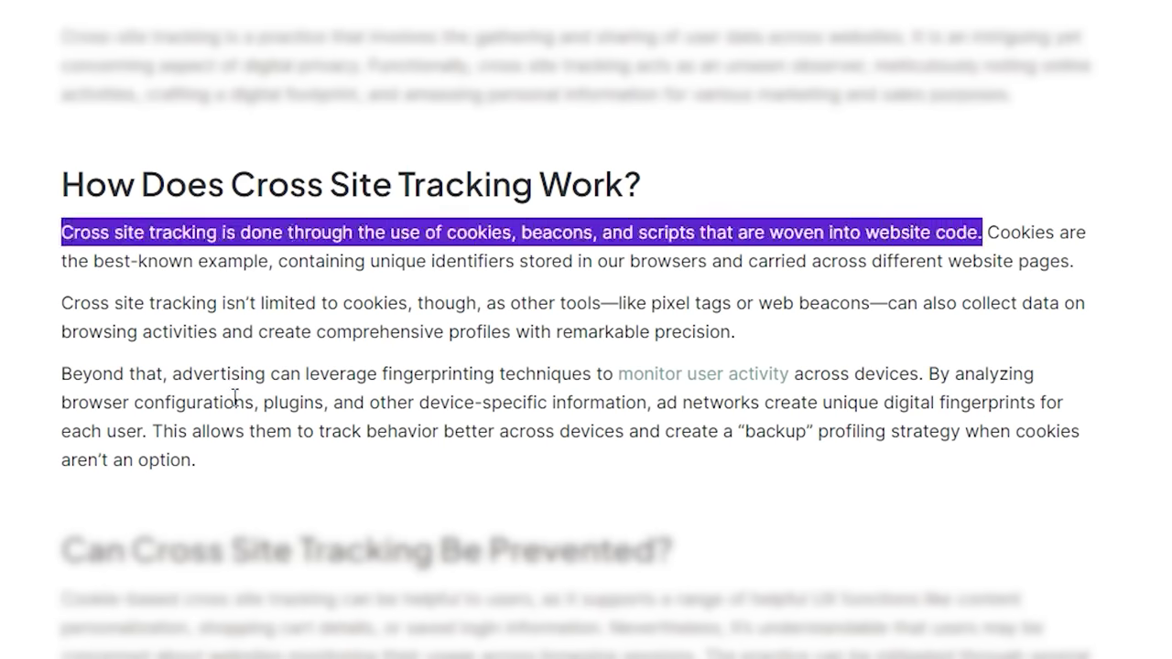
pyautogui.moveTo(169, 376); pyautogui.dragTo(298, 377)
pyautogui.moveTo(587, 378); pyautogui.dragTo(922, 382)
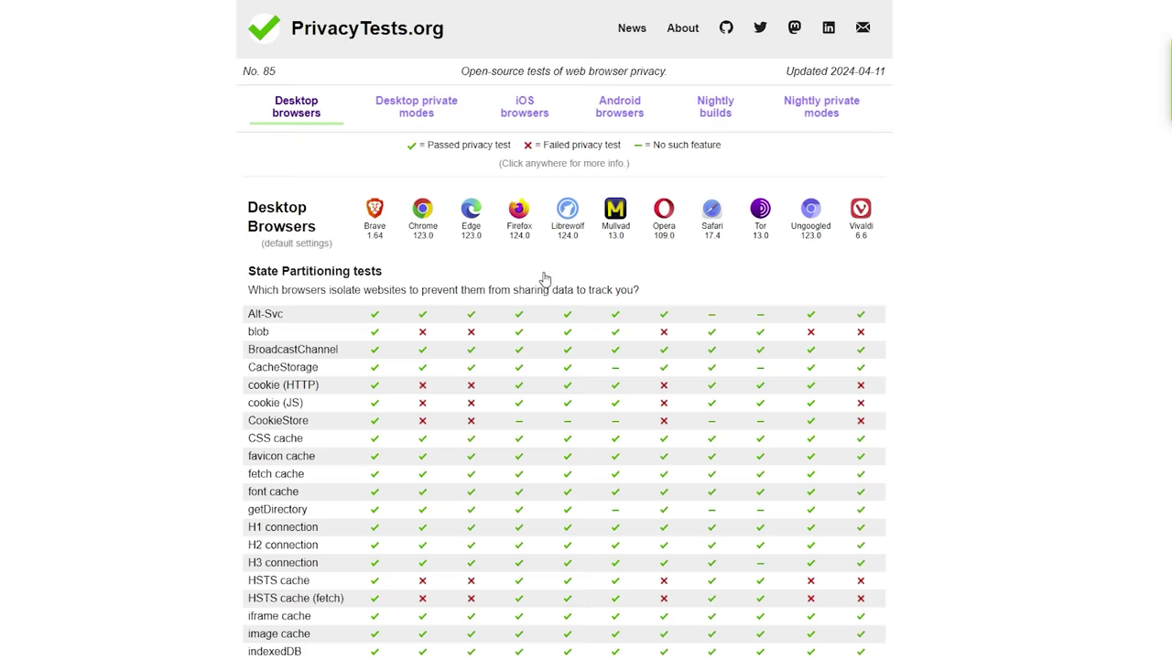
pyautogui.scroll(-9, 544, 279)
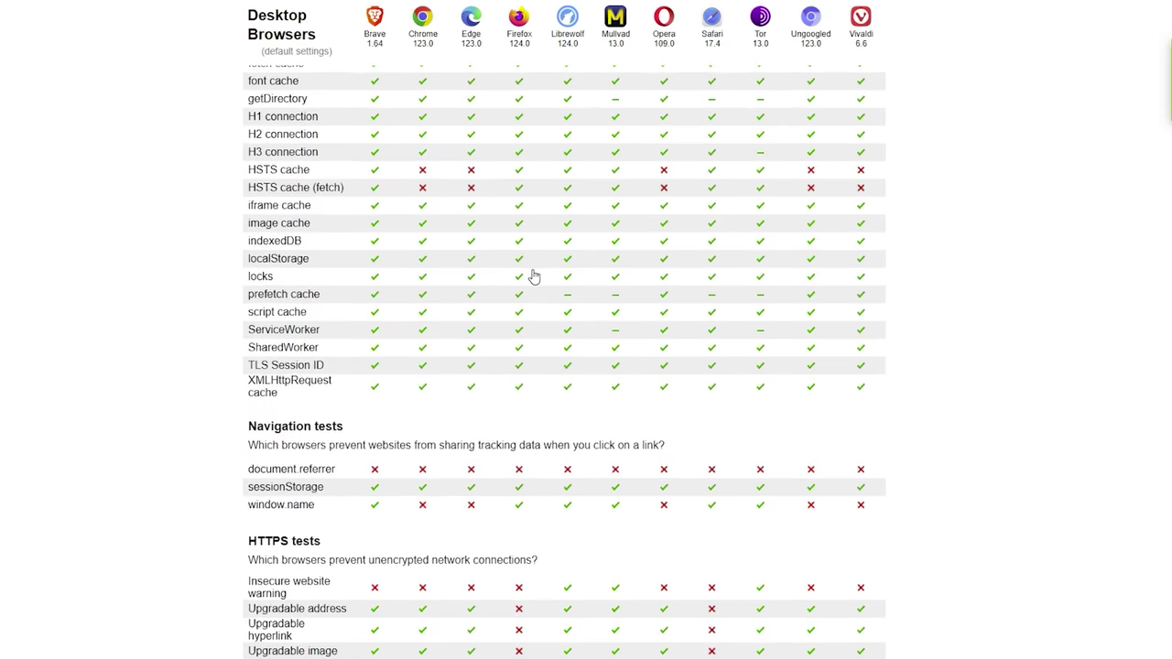
pyautogui.scroll(-7, 482, 380)
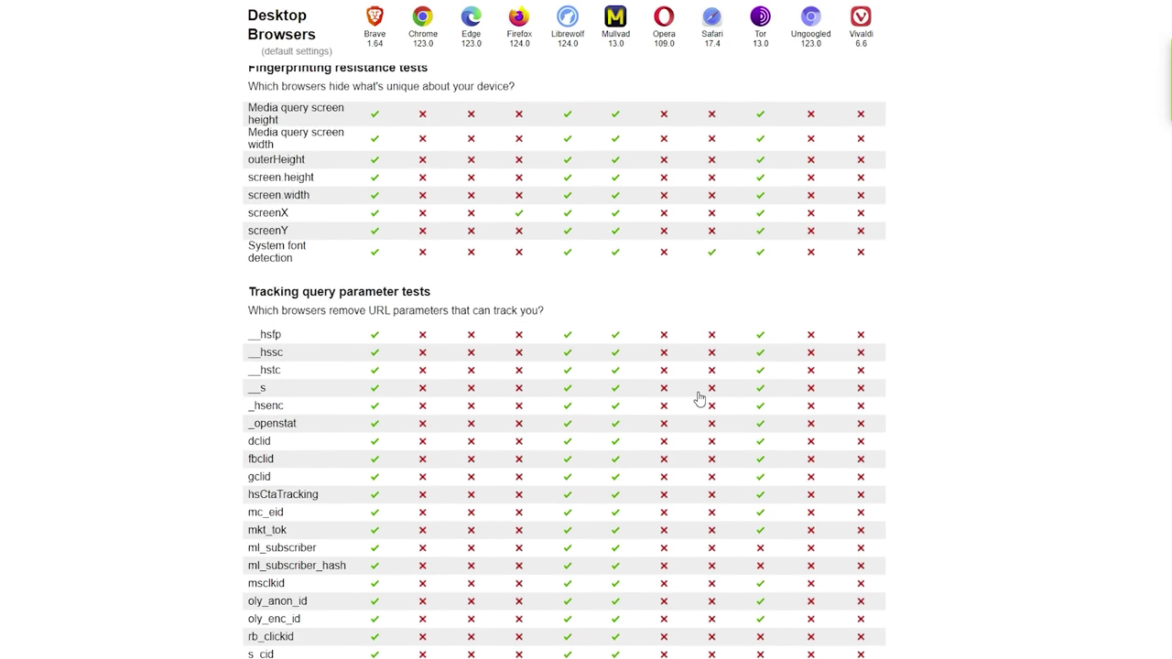
pyautogui.scroll(-8, 760, 399)
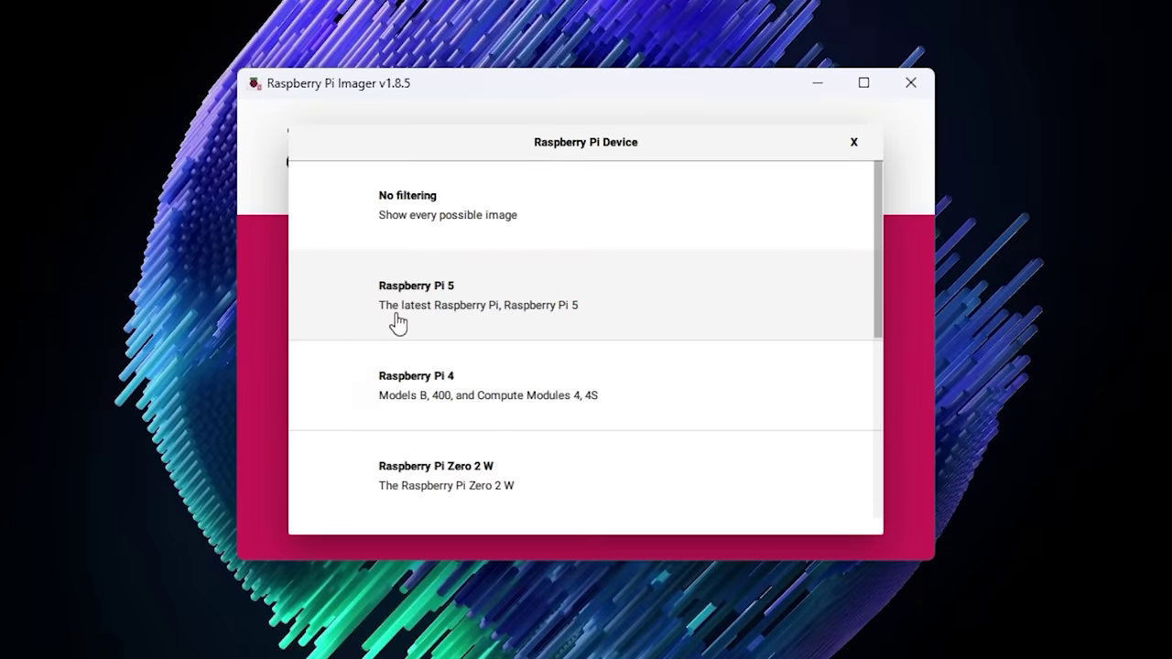
# Step: Choose Raspberry Pi 5 as the Imager device and advance the Pi welcome dialog to country settings
pyautogui.scroll(-1, 410, 476)
pyautogui.scroll(-4, 439, 471)
pyautogui.scroll(2, 623, 366)
pyautogui.scroll(3, 644, 388)
pyautogui.click(541, 322)
pyautogui.click(517, 336)
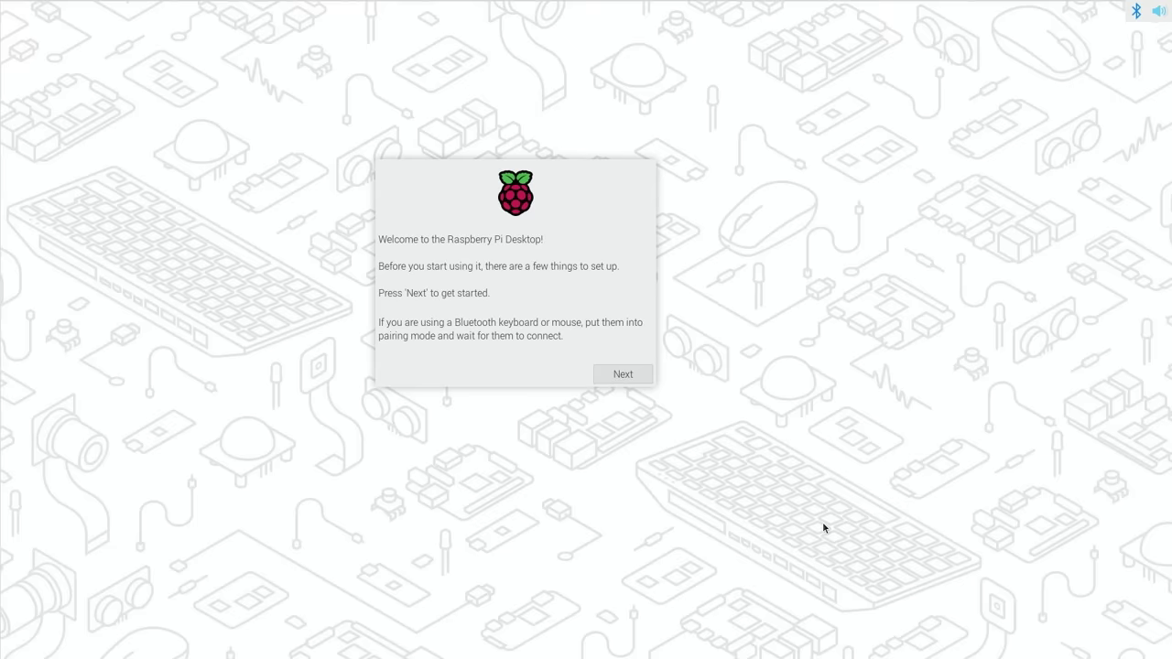
pyautogui.click(640, 379)
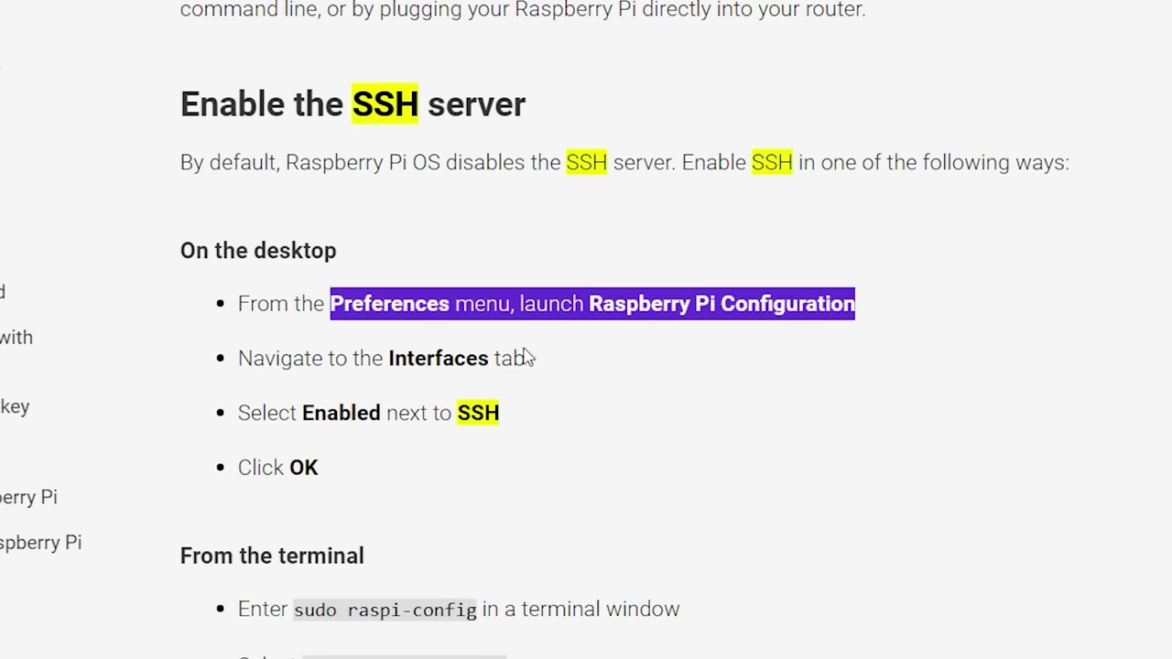
# Step: Highlight the three desktop steps: Interfaces tab, enabling SSH, and the final confirmation
pyautogui.moveTo(238, 358); pyautogui.dragTo(517, 380)
pyautogui.moveTo(240, 412); pyautogui.dragTo(443, 413)
pyautogui.moveTo(252, 469); pyautogui.dragTo(353, 482)
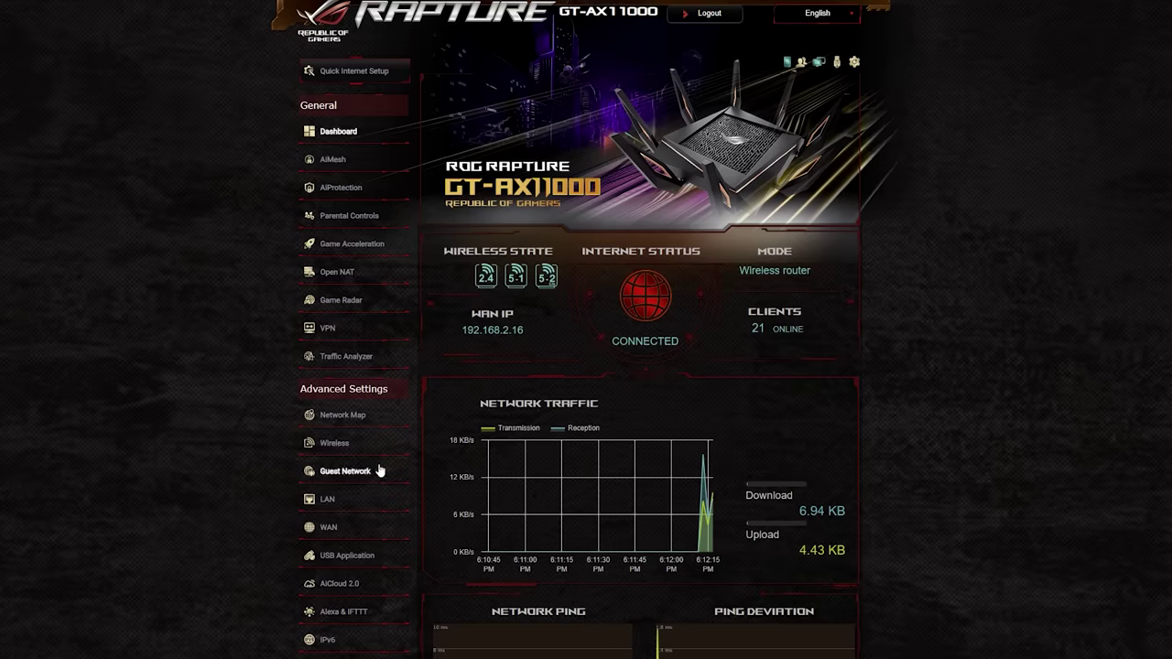
# Step: Fill a LAN > DHCP Server manual assignment for the raspberrypi client at 192.168.50.68
pyautogui.click(325, 500)
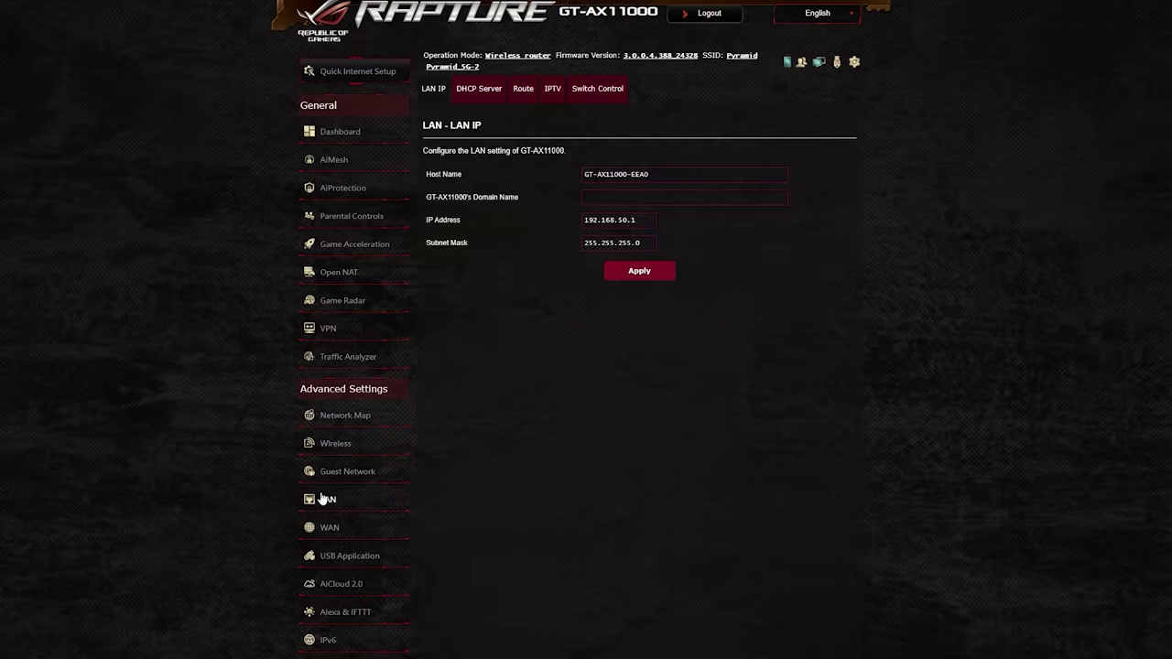
pyautogui.click(477, 90)
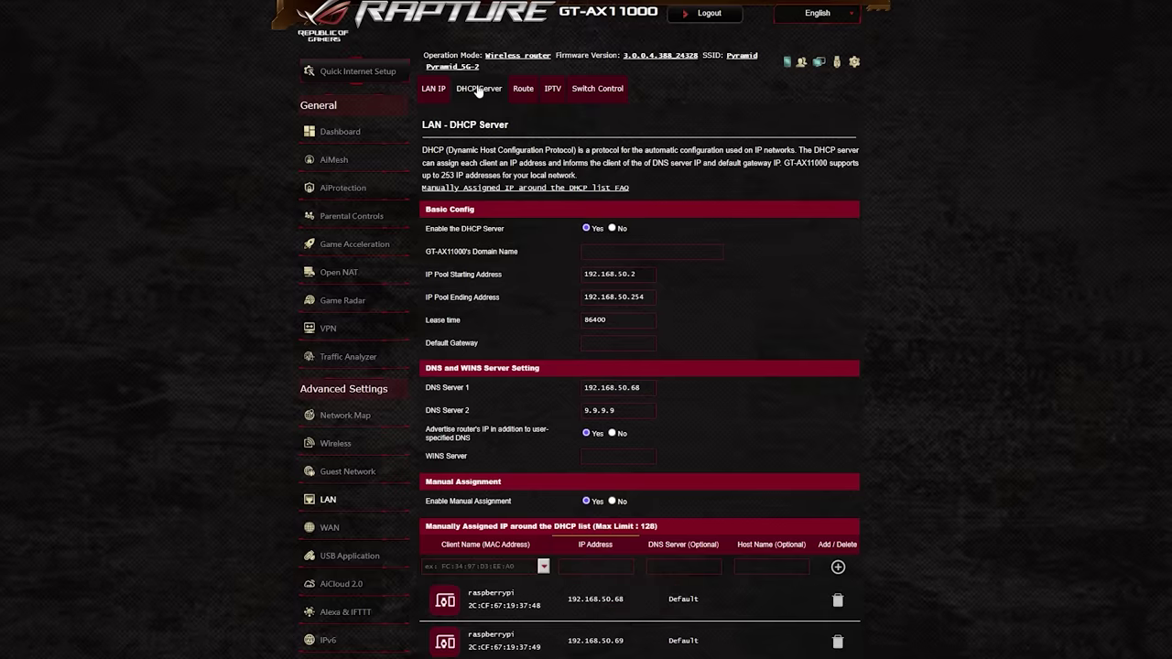
pyautogui.scroll(-1, 473, 283)
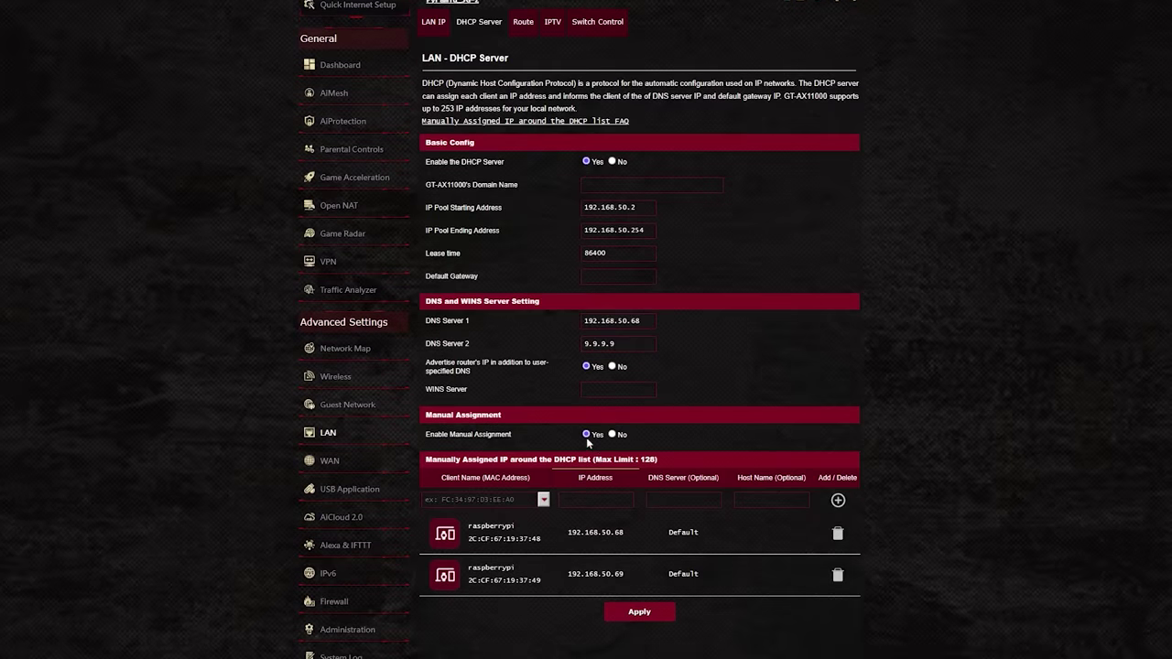
pyautogui.click(543, 500)
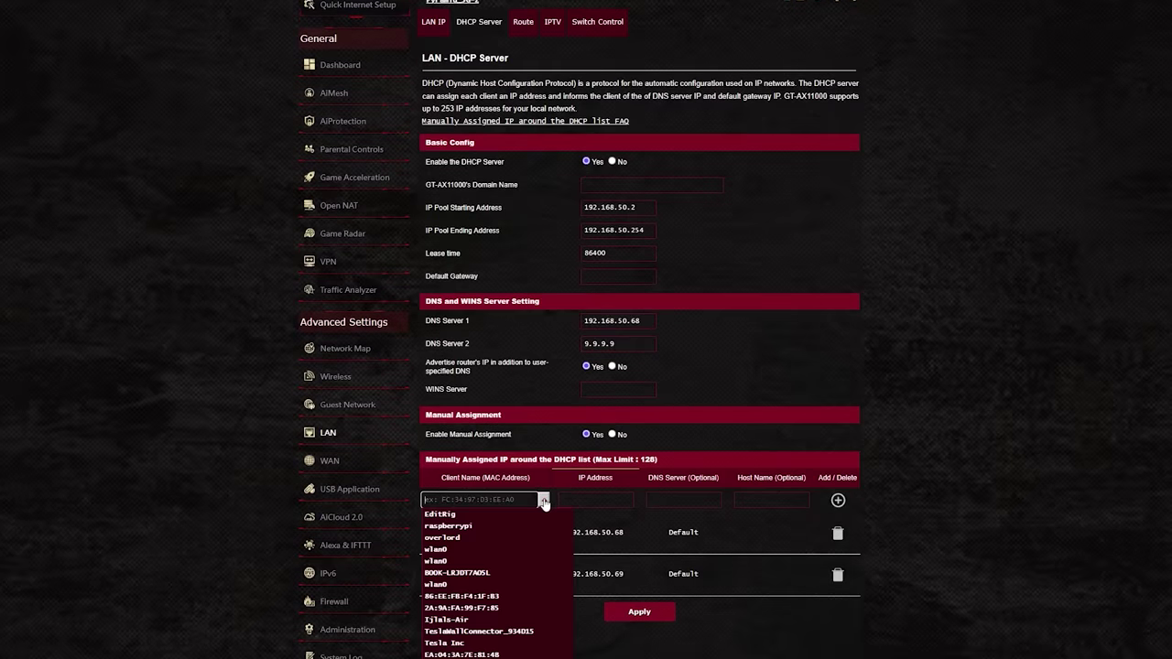
pyautogui.click(456, 529)
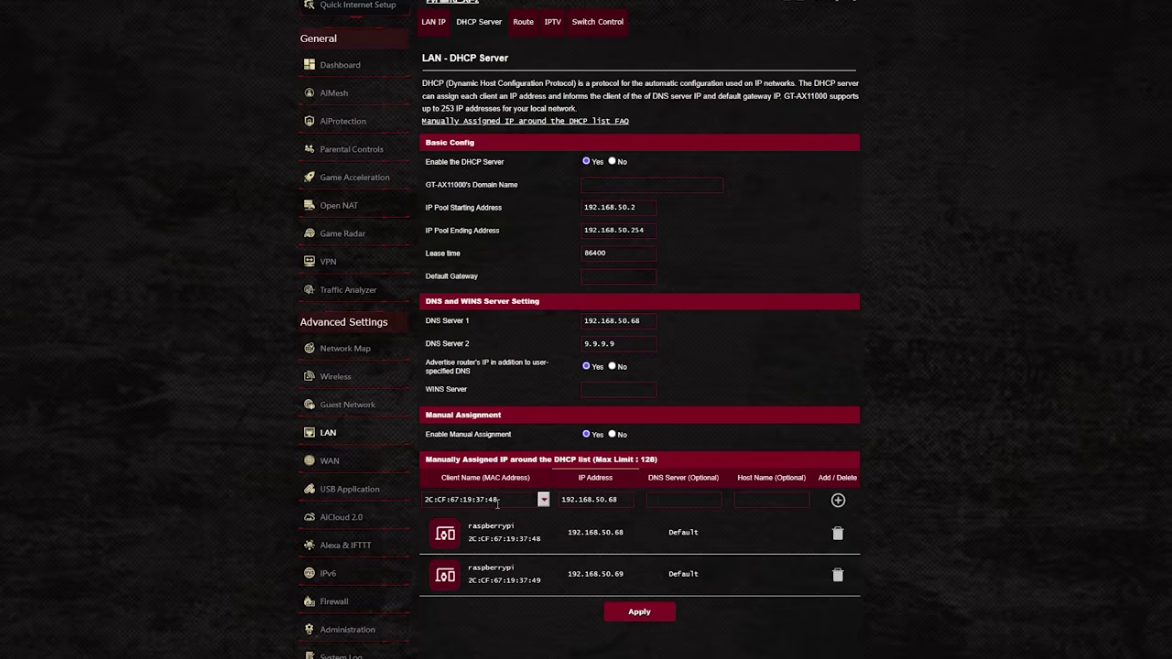
pyautogui.doubleClick(624, 499)
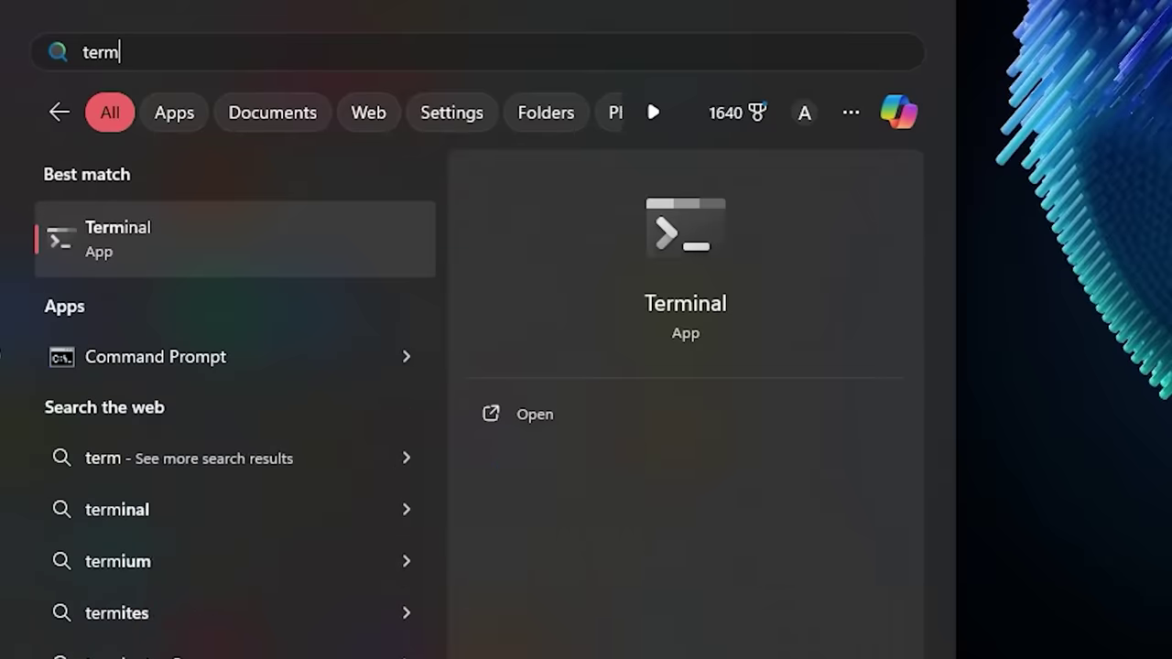
# Step: Search the Start menu for the Terminal app
pyautogui.write('ina')
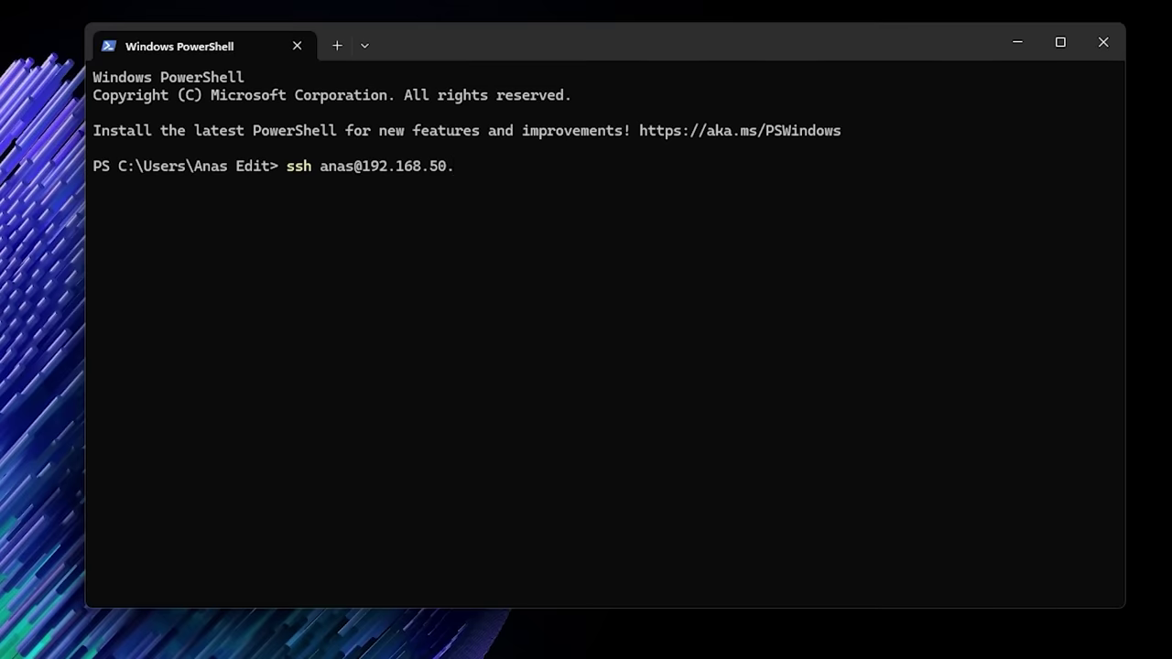
# Step: Finish the ssh command to 192.168.50.68, check the address, and log into the Pi with its password
pyautogui.write('68')
pyautogui.press('Return')
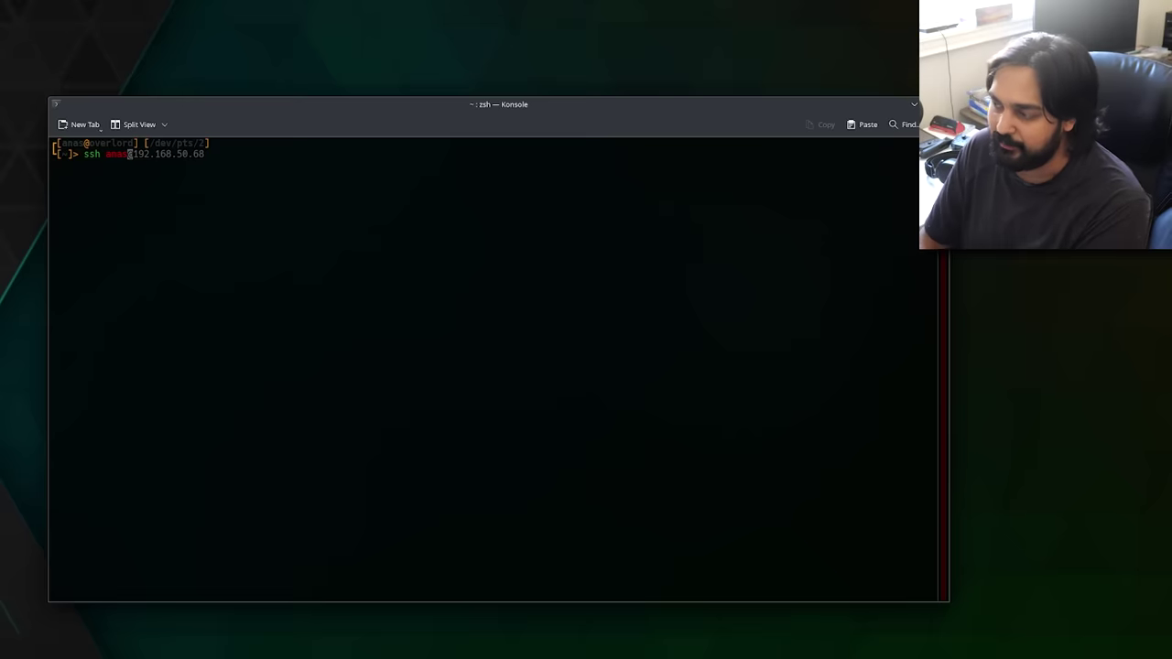
pyautogui.press('Right')
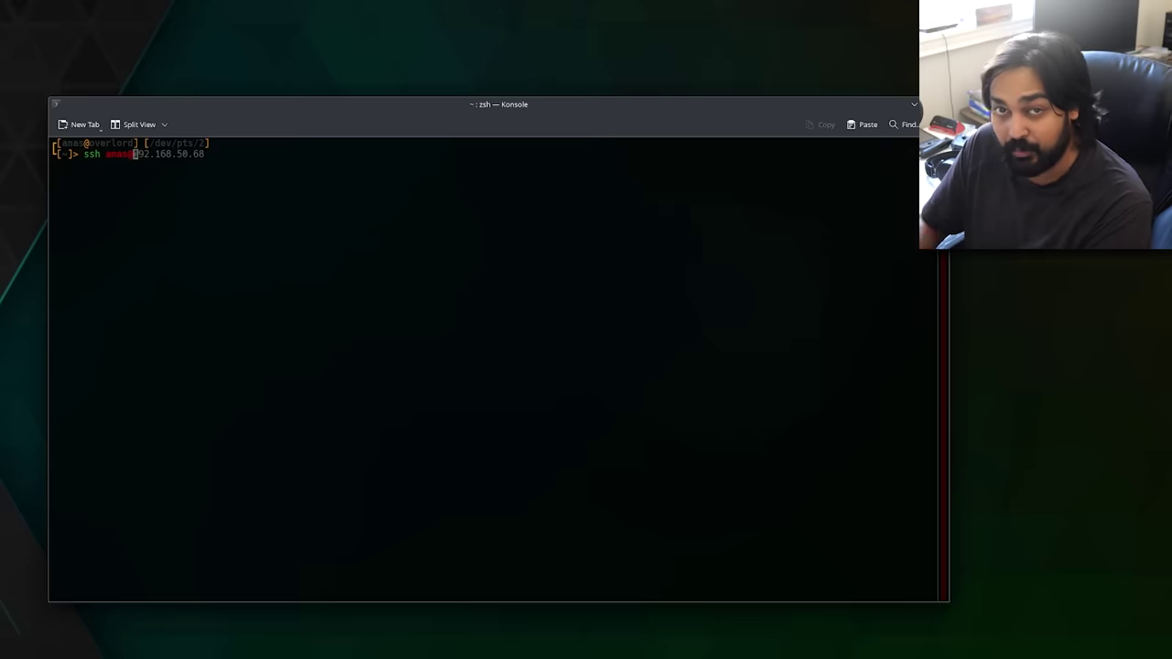
pyautogui.press('Right')
pyautogui.press('Right')
pyautogui.press('Right')
pyautogui.press('Right')
pyautogui.press('Right')
pyautogui.press('Right')
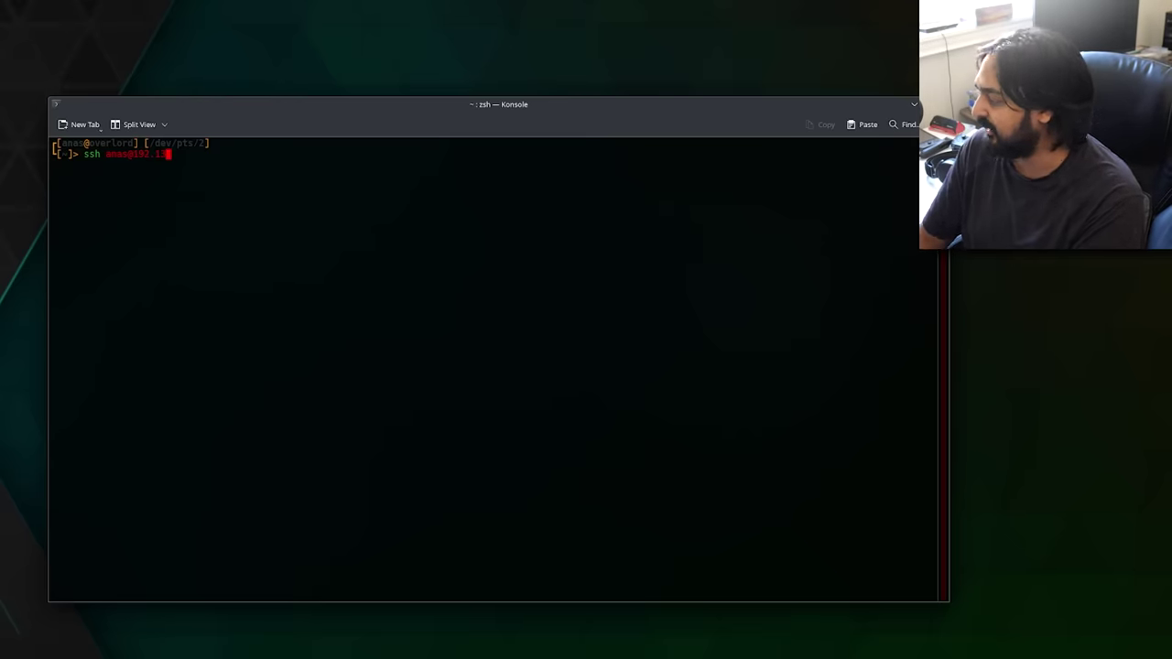
pyautogui.press('Right')
pyautogui.press('Right')
pyautogui.press('Right')
pyautogui.press('Right')
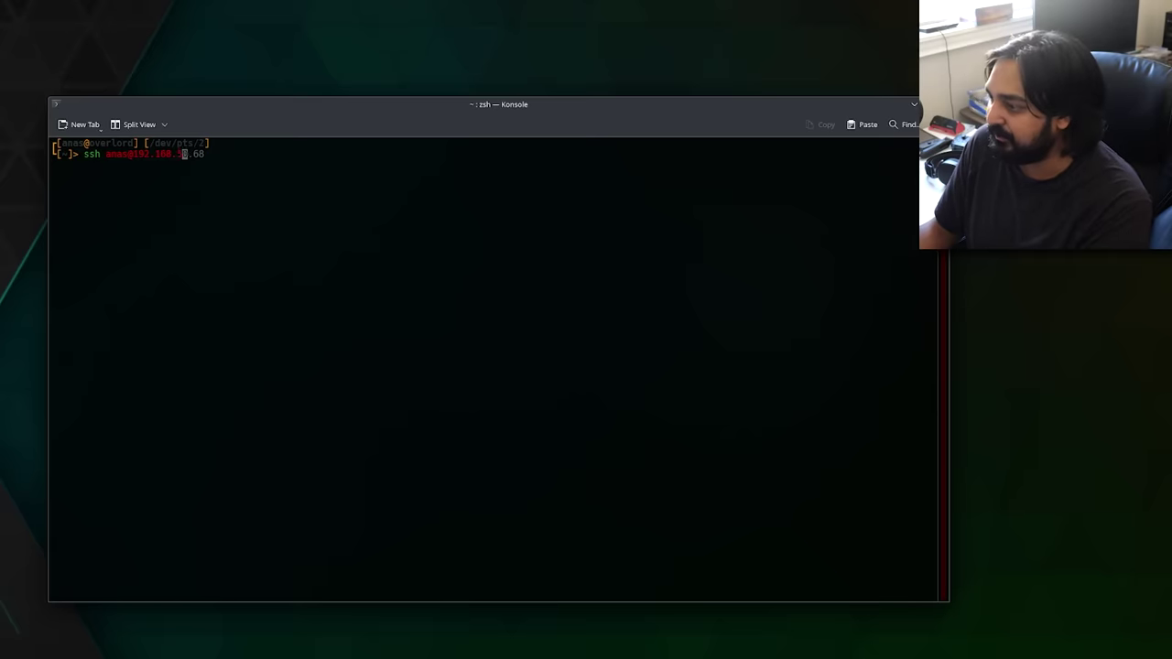
pyautogui.press('Right')
pyautogui.press('Right')
pyautogui.press('Right')
pyautogui.press('Return')
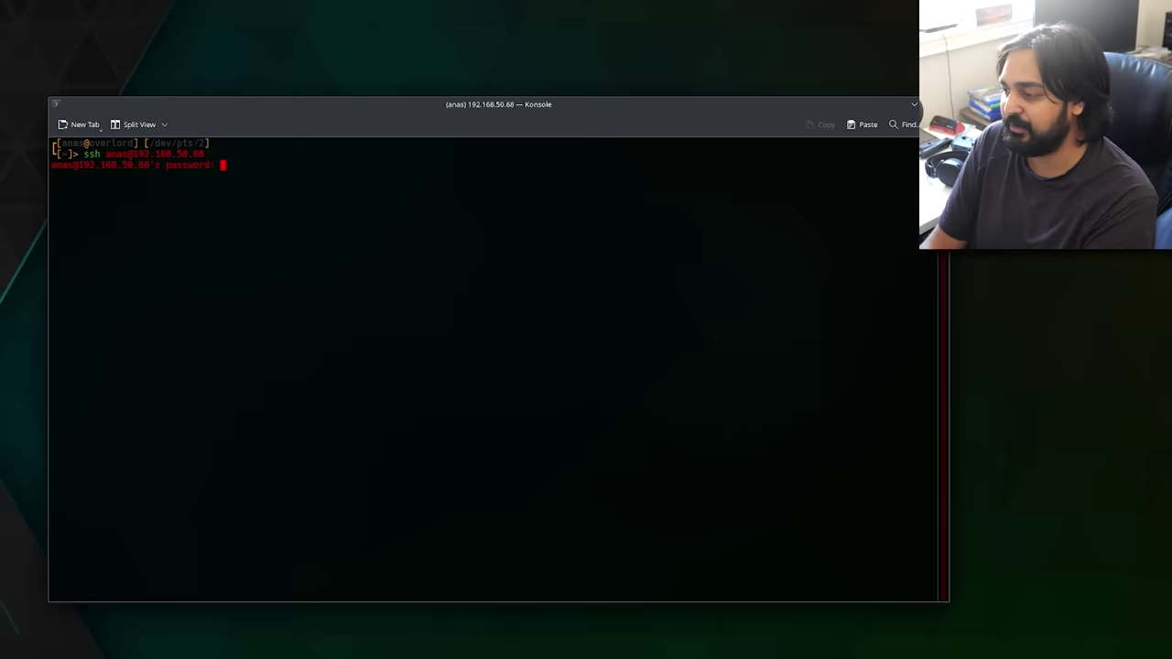
pyautogui.press('Return')
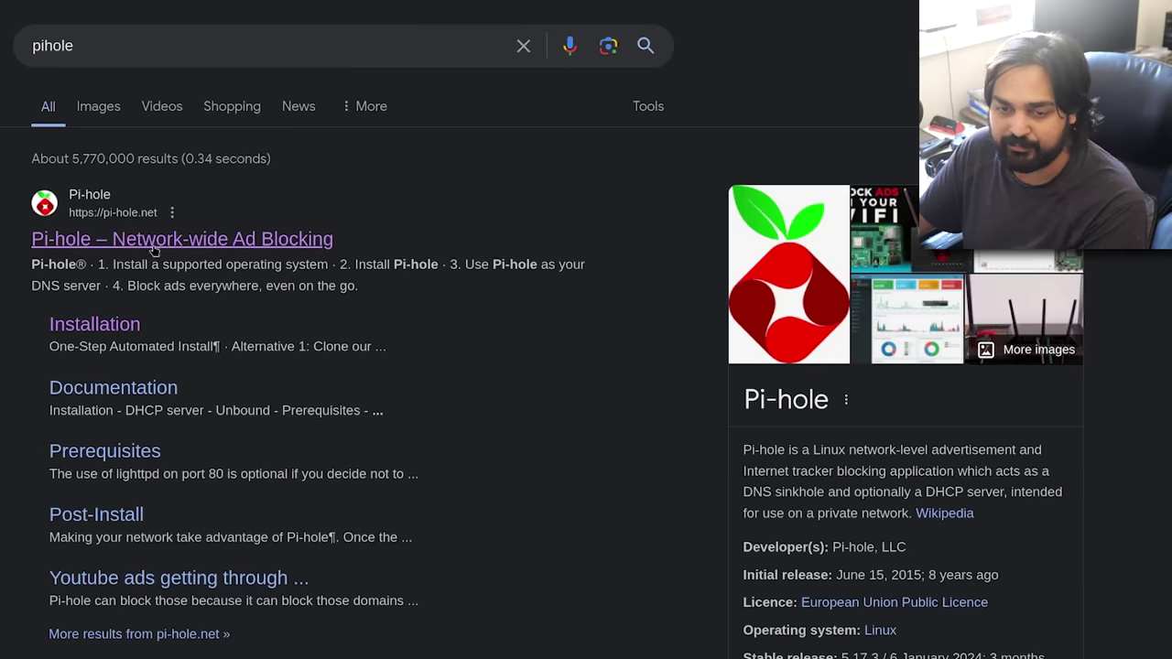
# Step: Open the official pi-hole.net site and go to its Install Pi-hole instructions
pyautogui.click(154, 244)
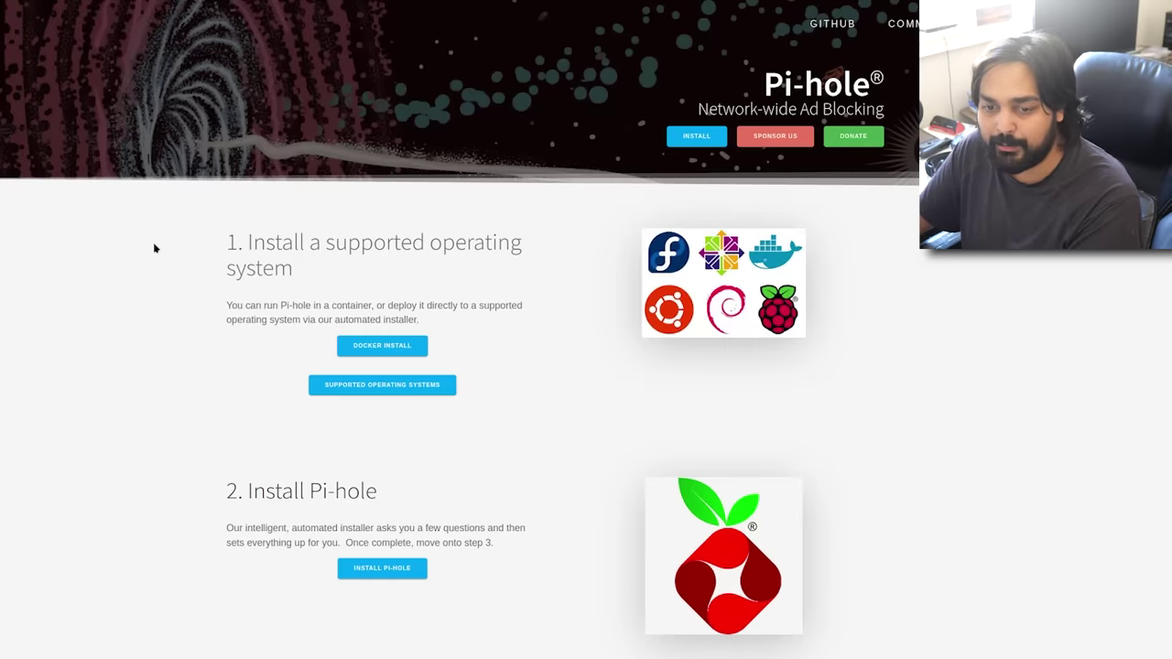
pyautogui.scroll(-3, 392, 384)
pyautogui.click(384, 442)
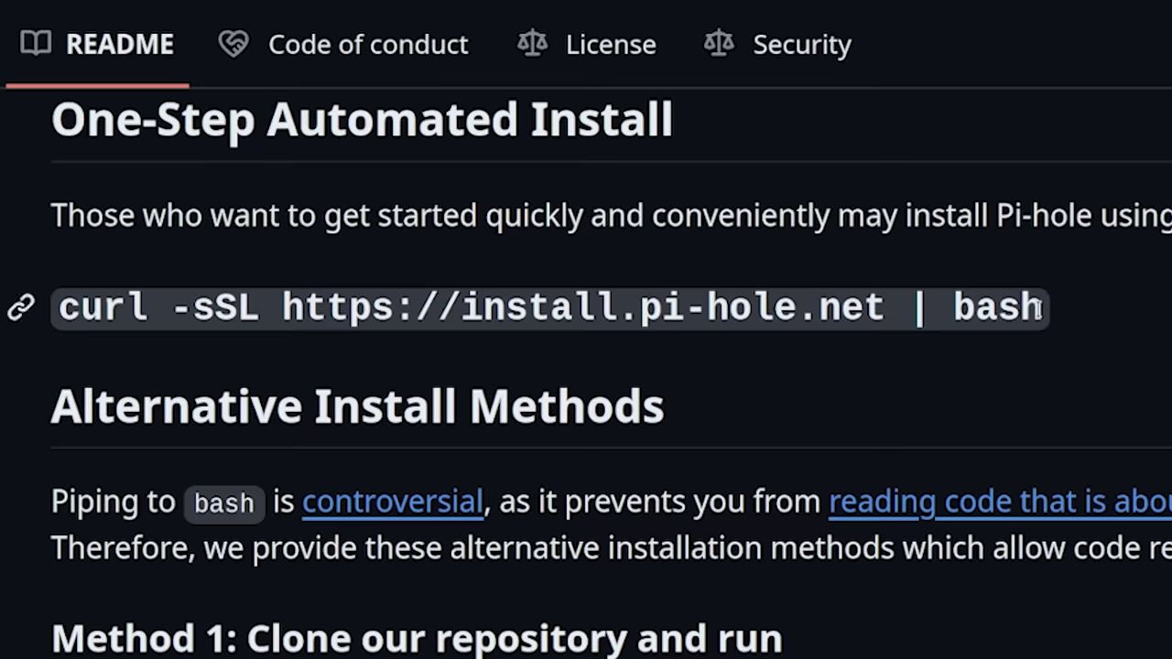
pyautogui.moveTo(516, 182); pyautogui.dragTo(0, 188)
pyautogui.moveTo(78, 321); pyautogui.dragTo(55, 319)
pyautogui.rightClick(95, 304)
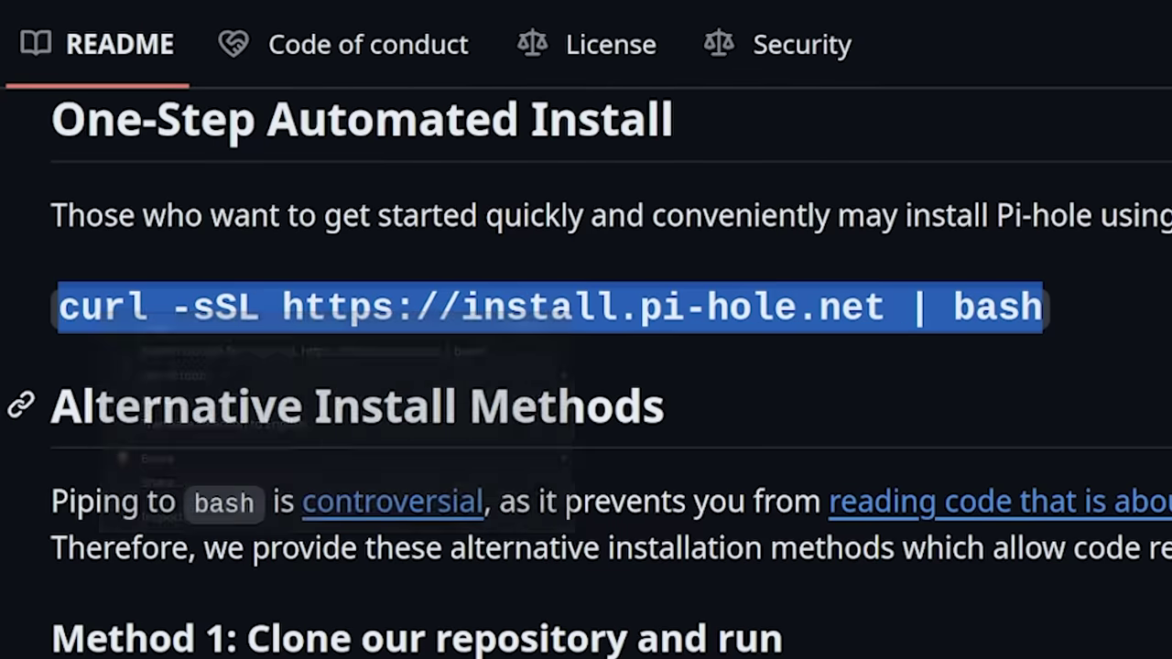
pyautogui.click(157, 327)
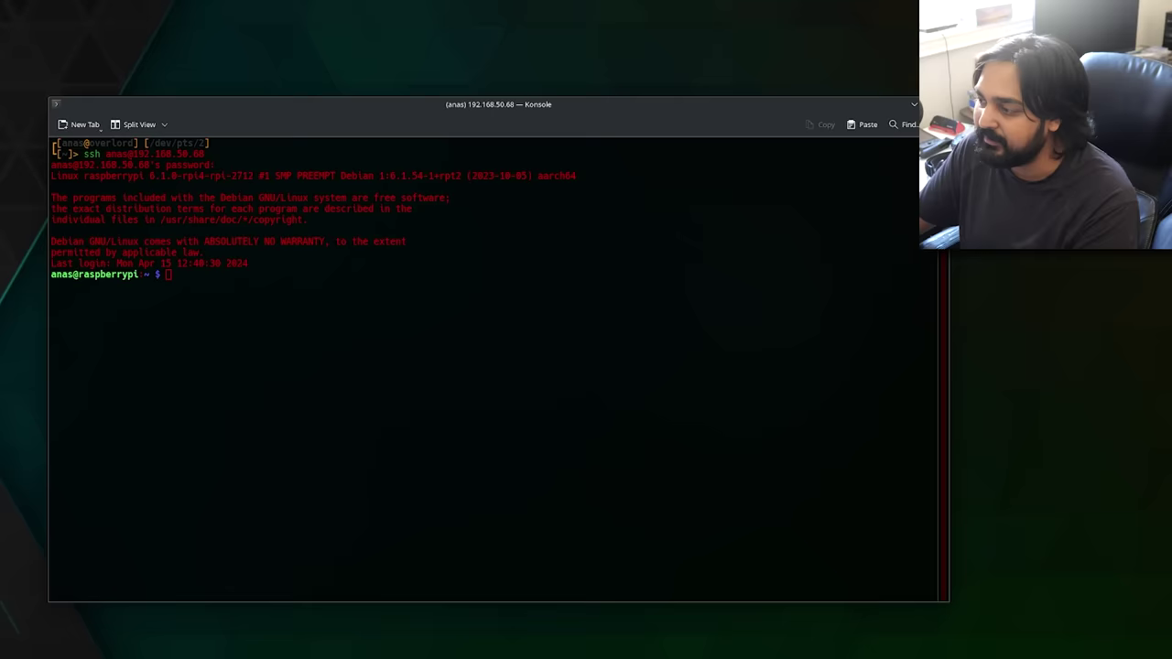
pyautogui.rightClick(232, 299)
# Step: Paste the curl install command at the Pi prompt and run it
pyautogui.click(262, 321)
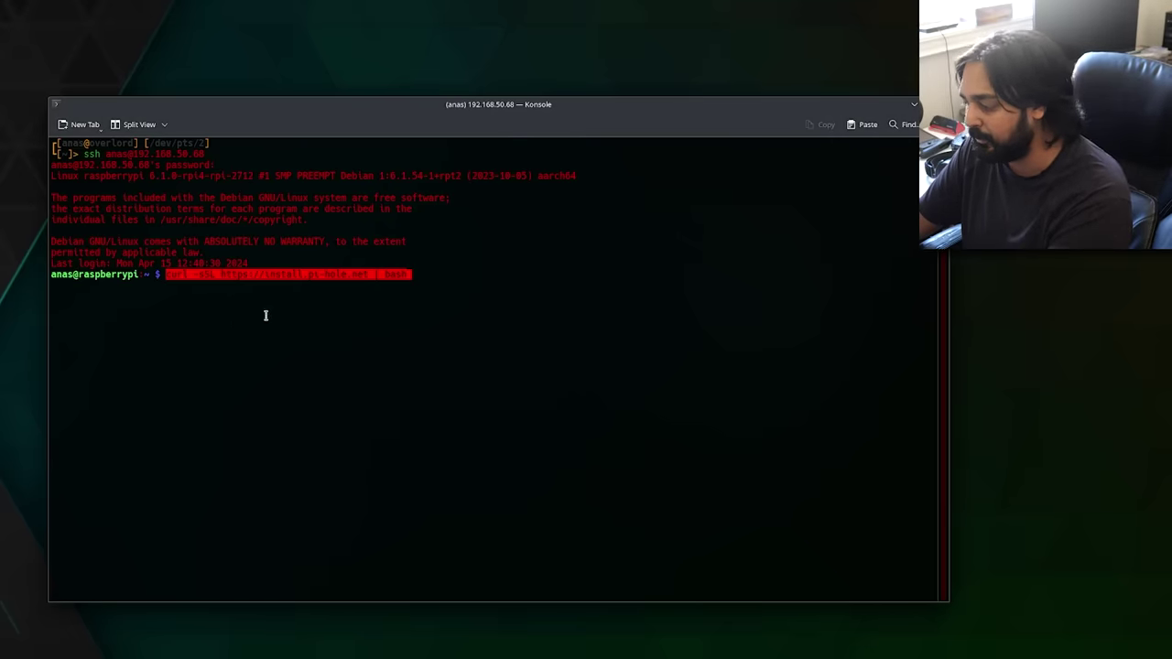
pyautogui.press('Return')
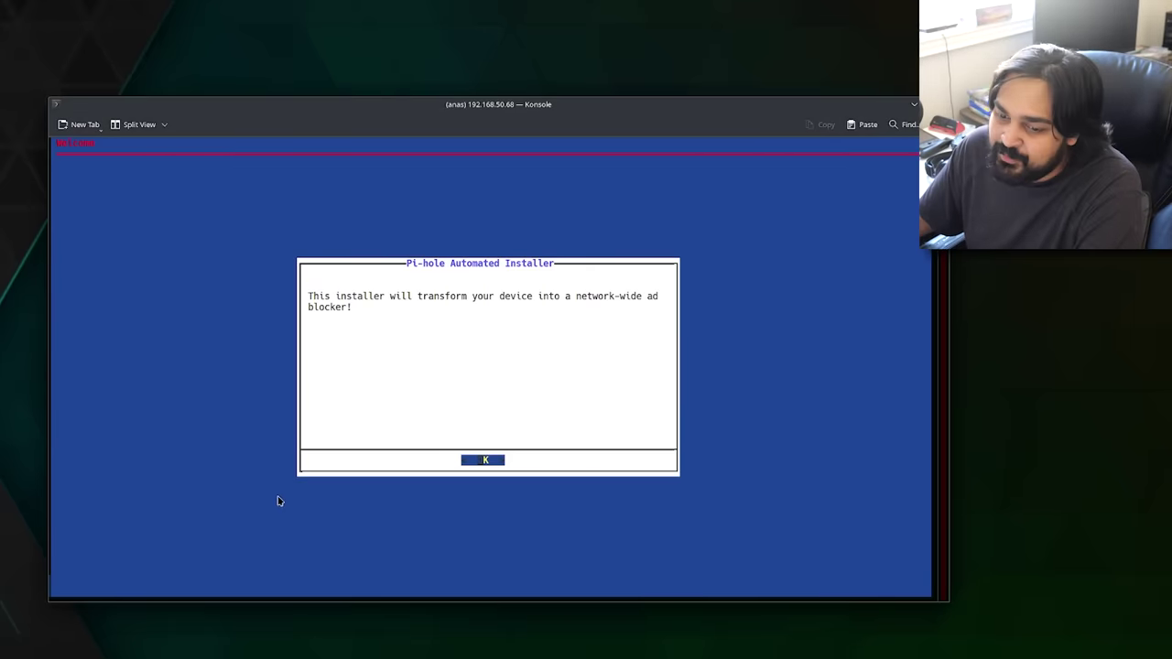
# Step: Acknowledge the welcome and donation notices, then choose Continue on the Static IP Needed warning
pyautogui.press('Return')
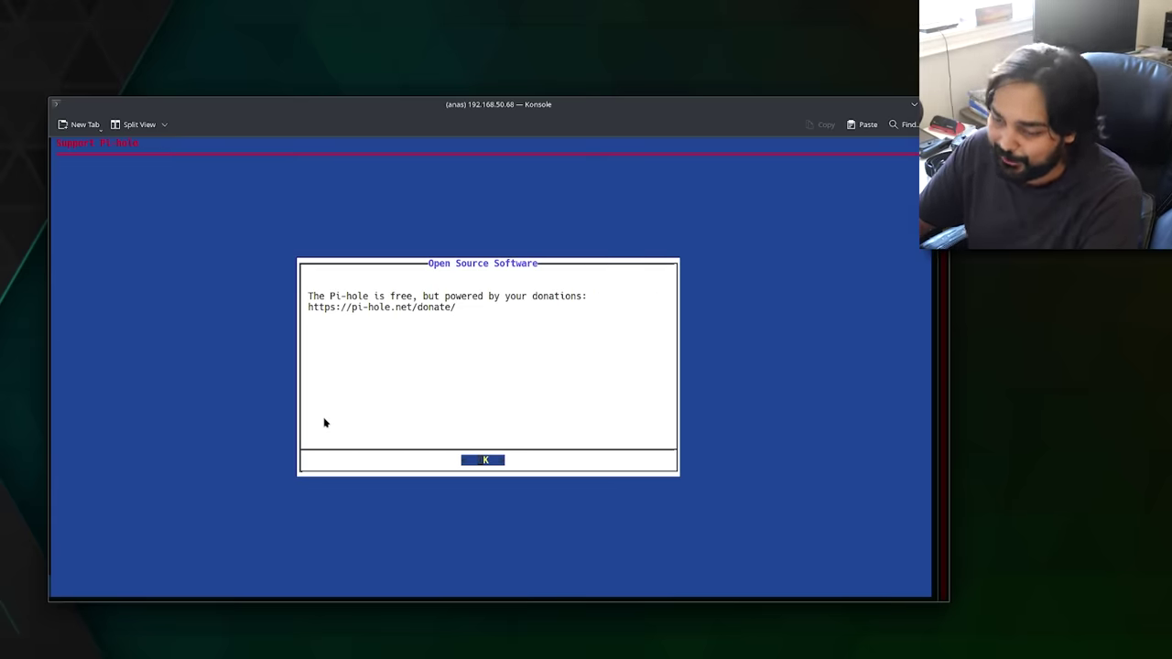
pyautogui.press('Return')
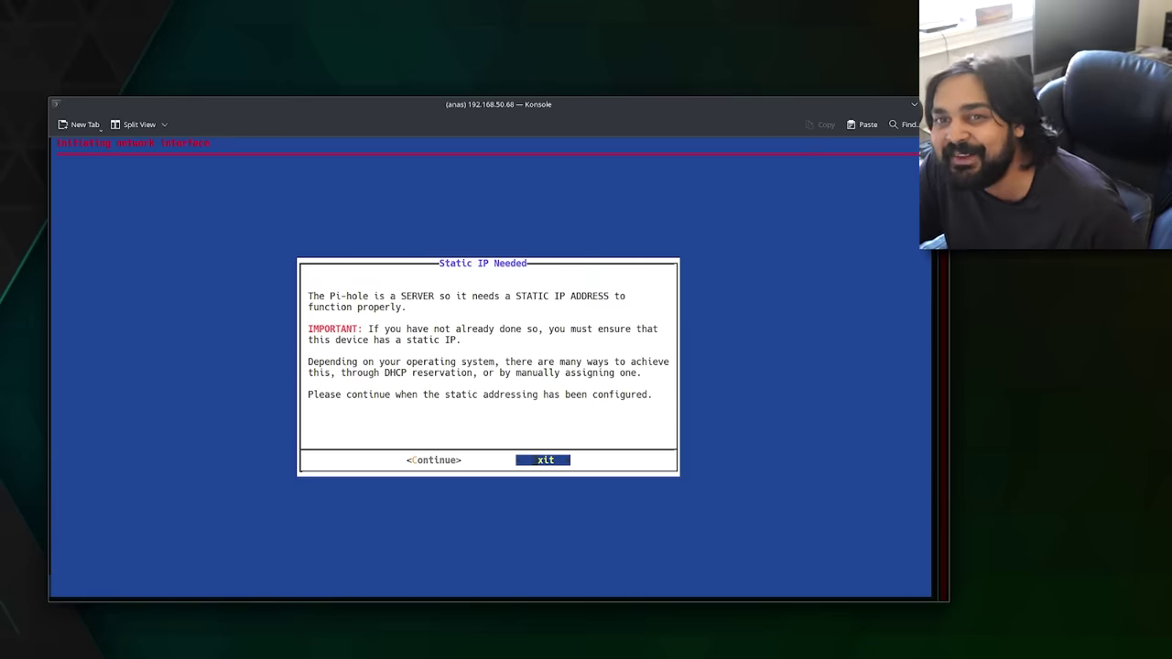
pyautogui.press('Left')
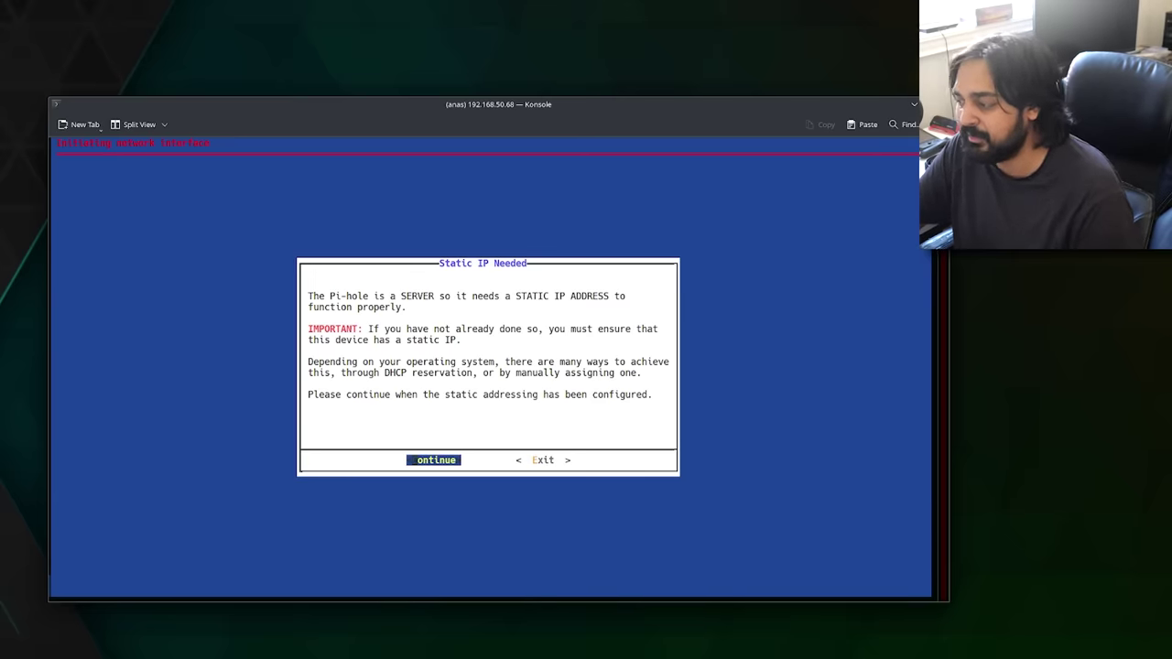
pyautogui.press('Return')
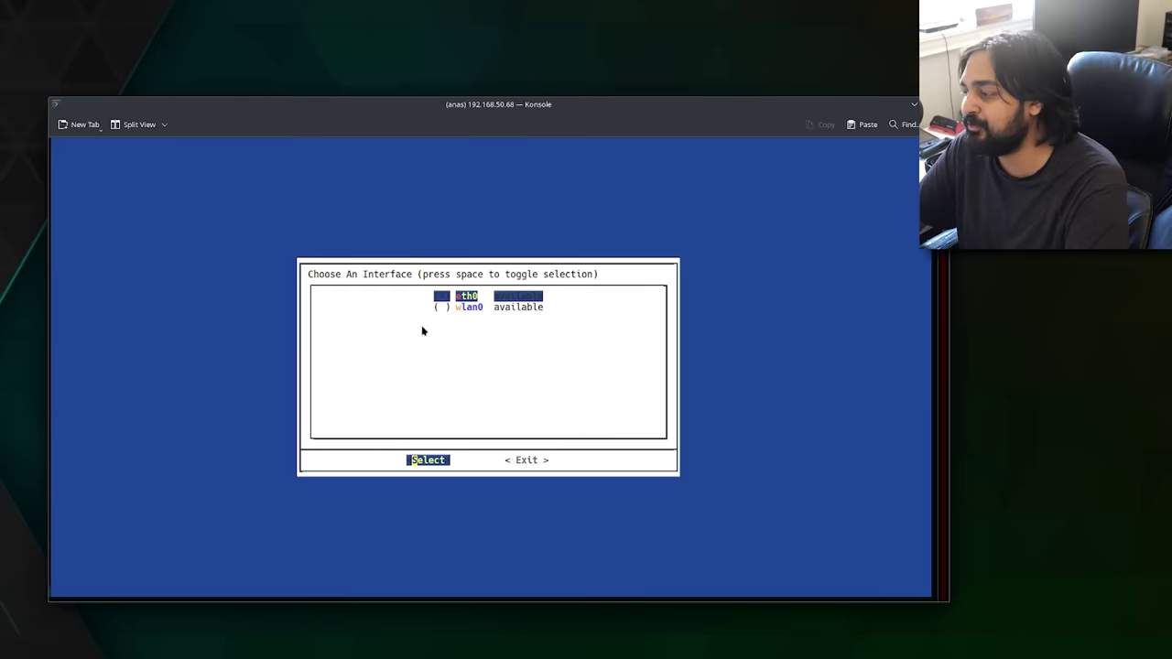
# Step: Choose eth0 as the network interface for Pi-hole
pyautogui.press('Down')
pyautogui.press('Up')
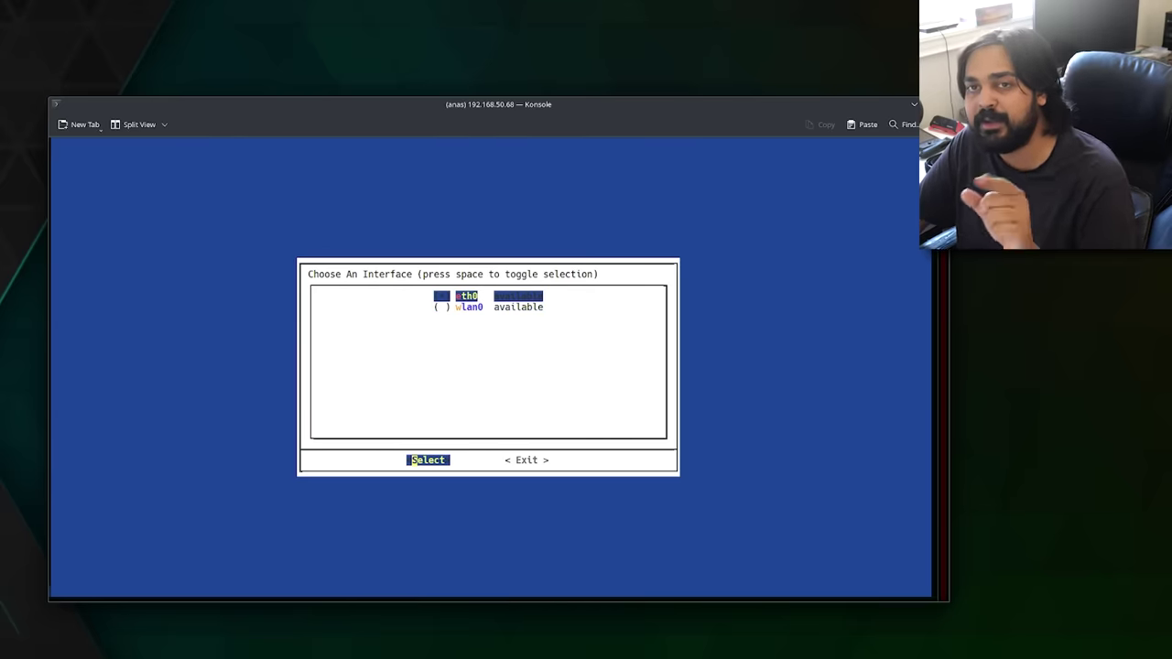
pyautogui.press('Down')
pyautogui.press('Up')
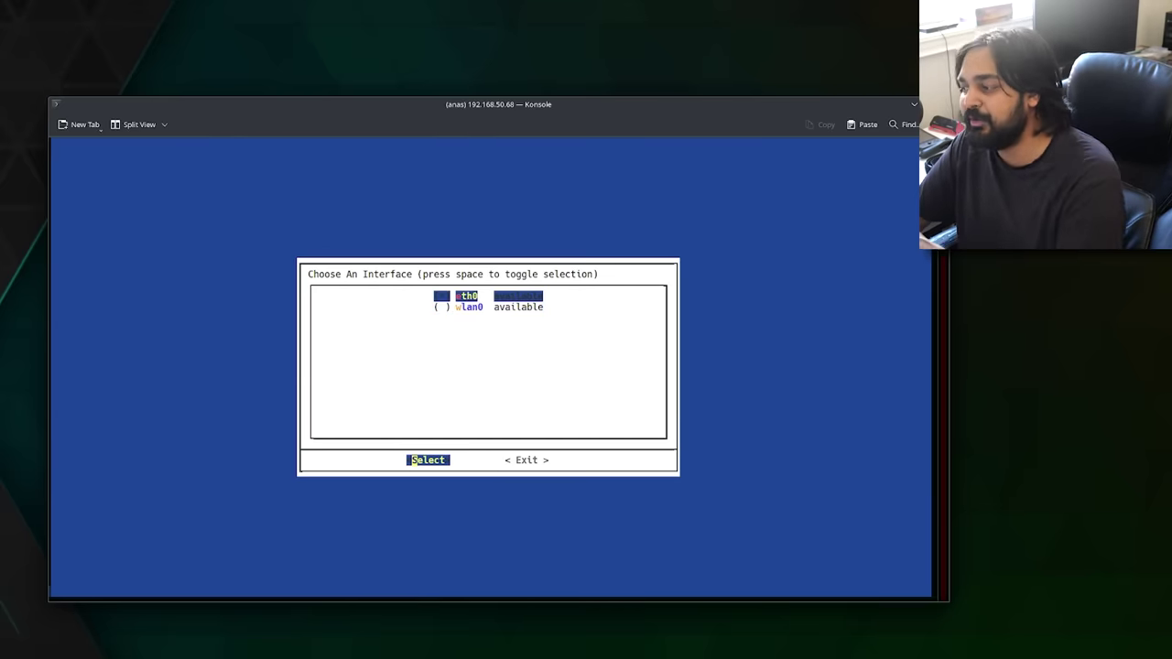
pyautogui.press('Return')
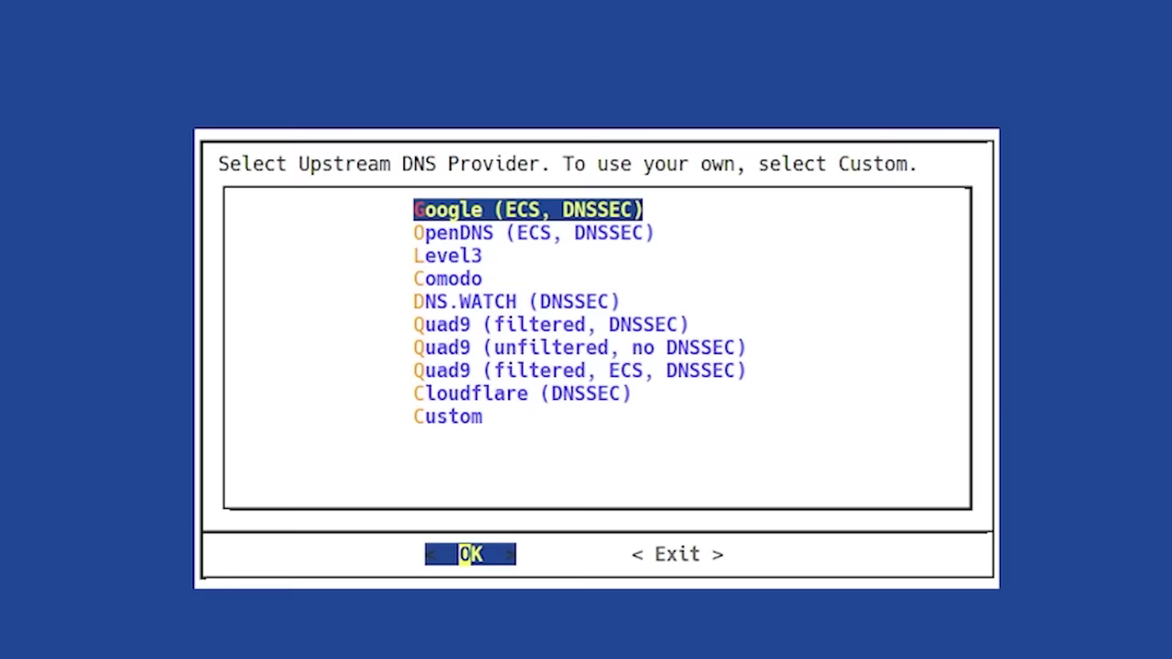
# Step: Select Cloudflare (DNSSEC) as the upstream DNS provider
pyautogui.press('Down')
pyautogui.press('Down')
pyautogui.press('Down')
pyautogui.press('Down')
pyautogui.press('Down')
pyautogui.press('Down')
pyautogui.press('Down')
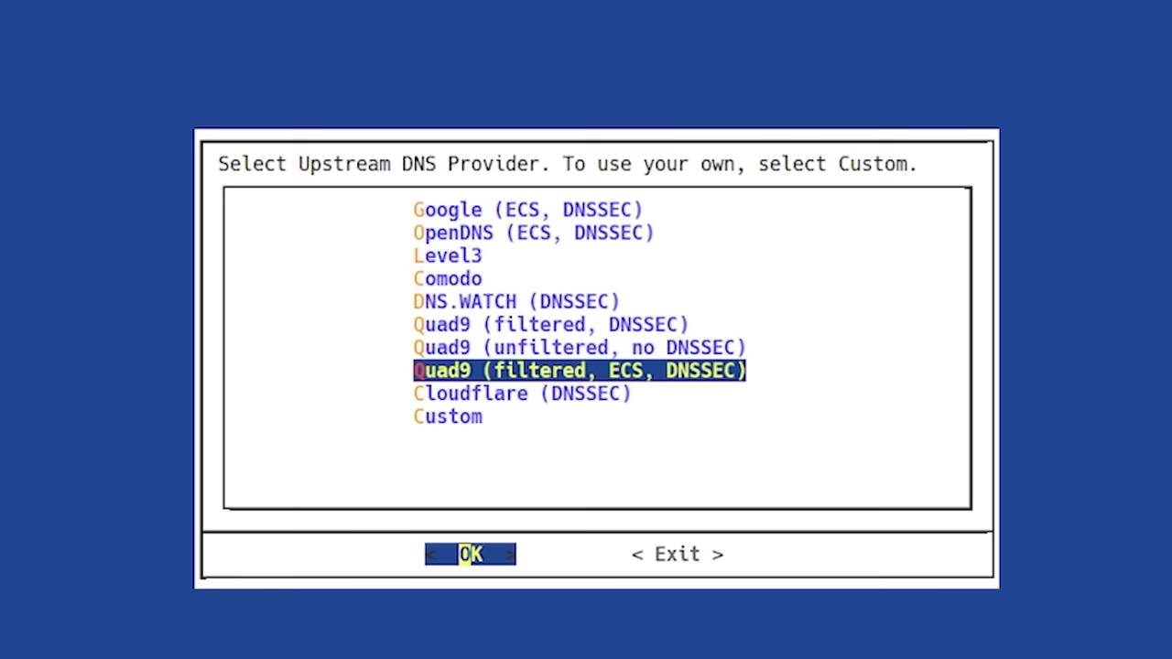
pyautogui.press('Down')
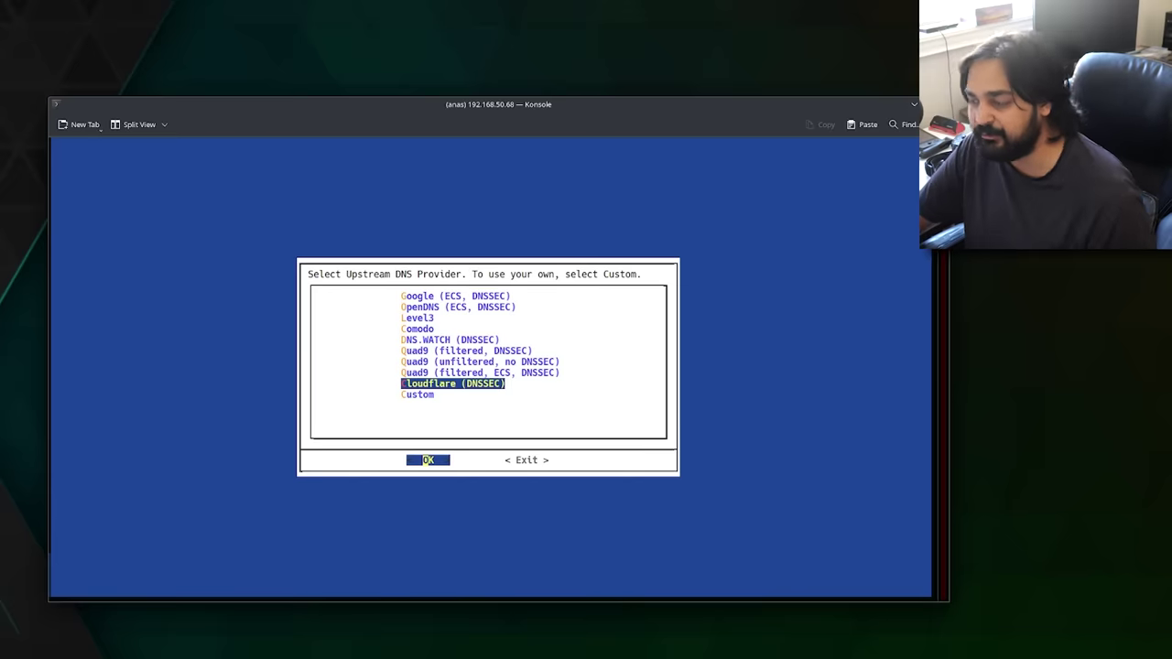
pyautogui.press('Return')
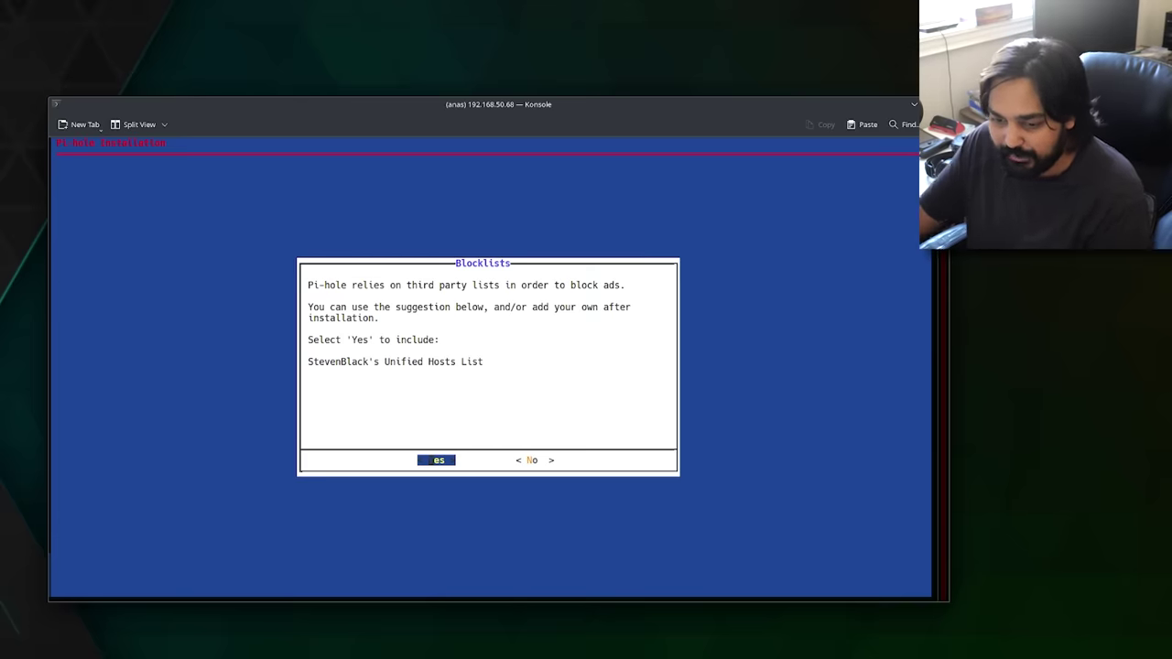
# Step: Answer Yes to StevenBlack's blocklist, the admin web interface, lighttpd web server and query logging
pyautogui.press('Return')
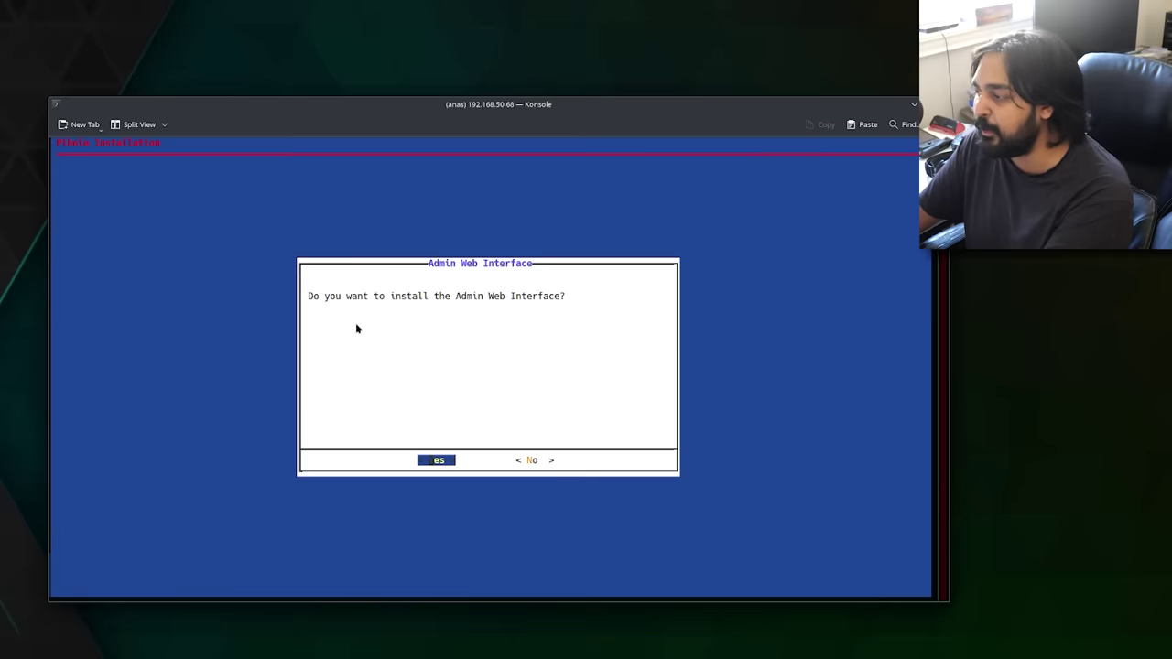
pyautogui.press('Return')
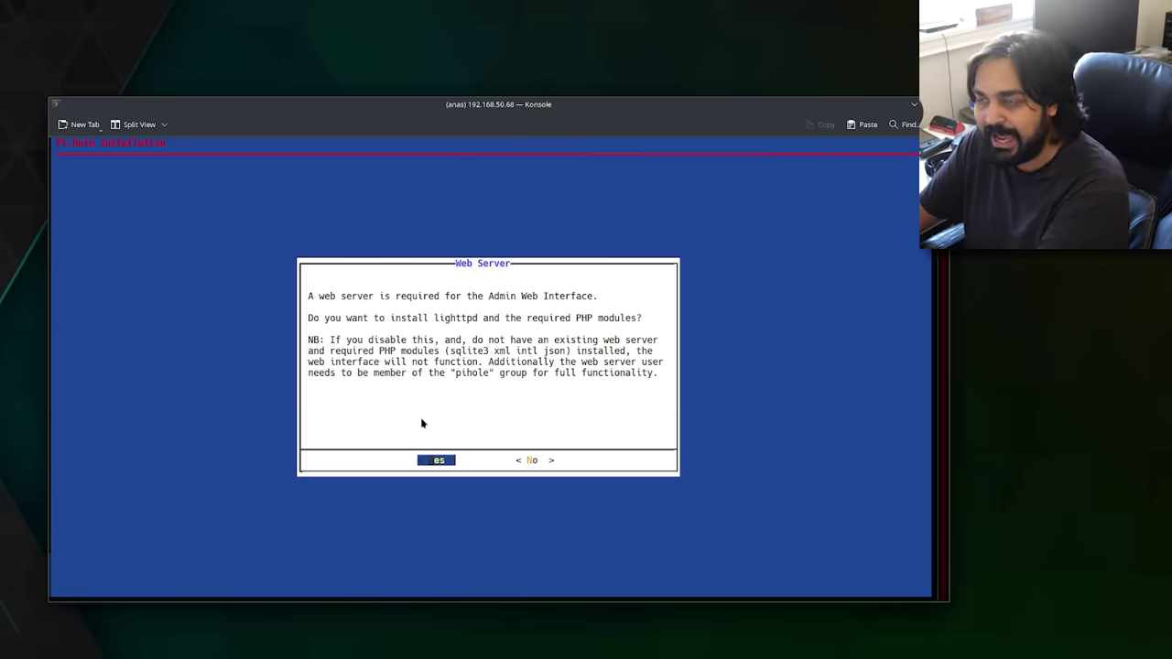
pyautogui.press('Return')
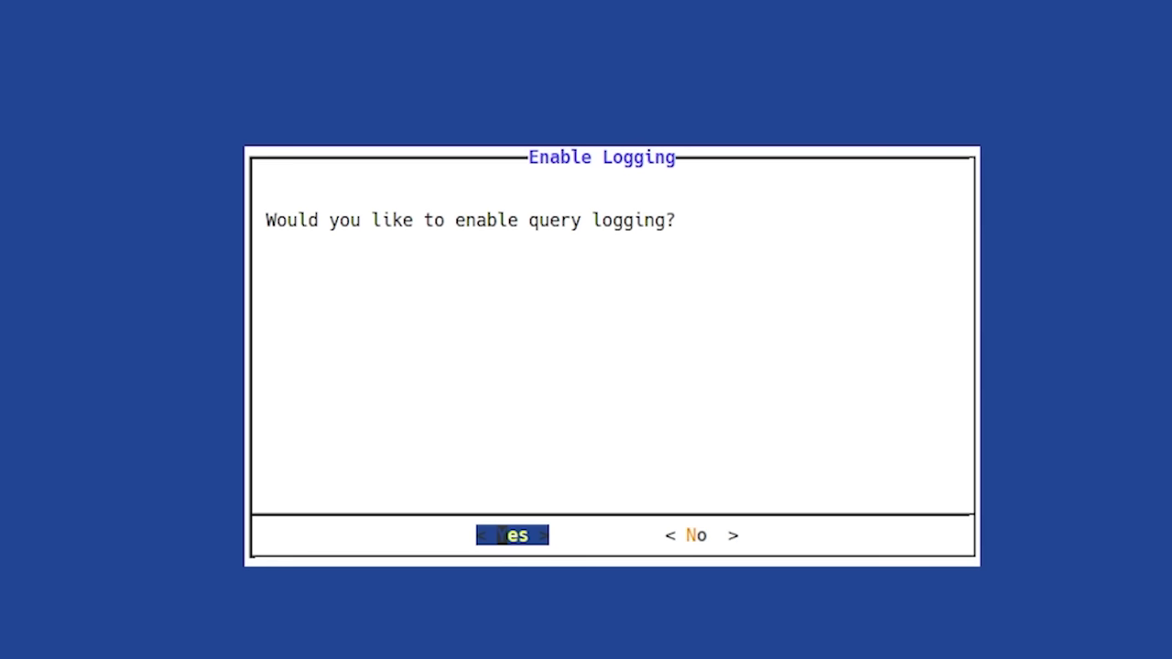
pyautogui.press('Right')
pyautogui.press('Left')
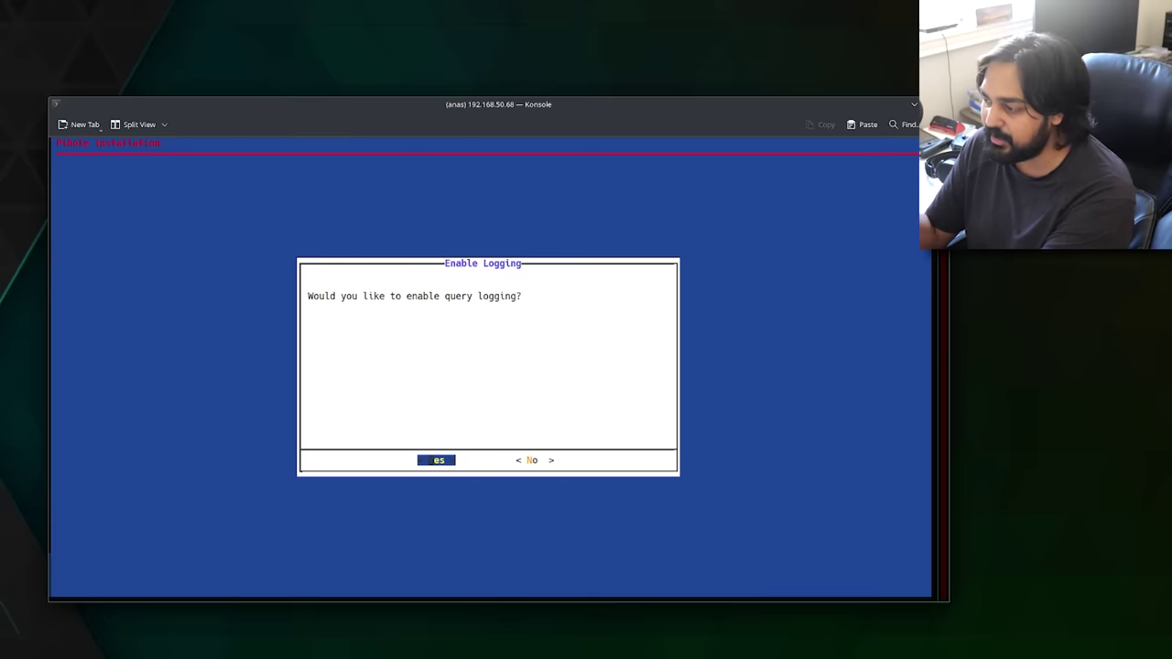
pyautogui.press('Return')
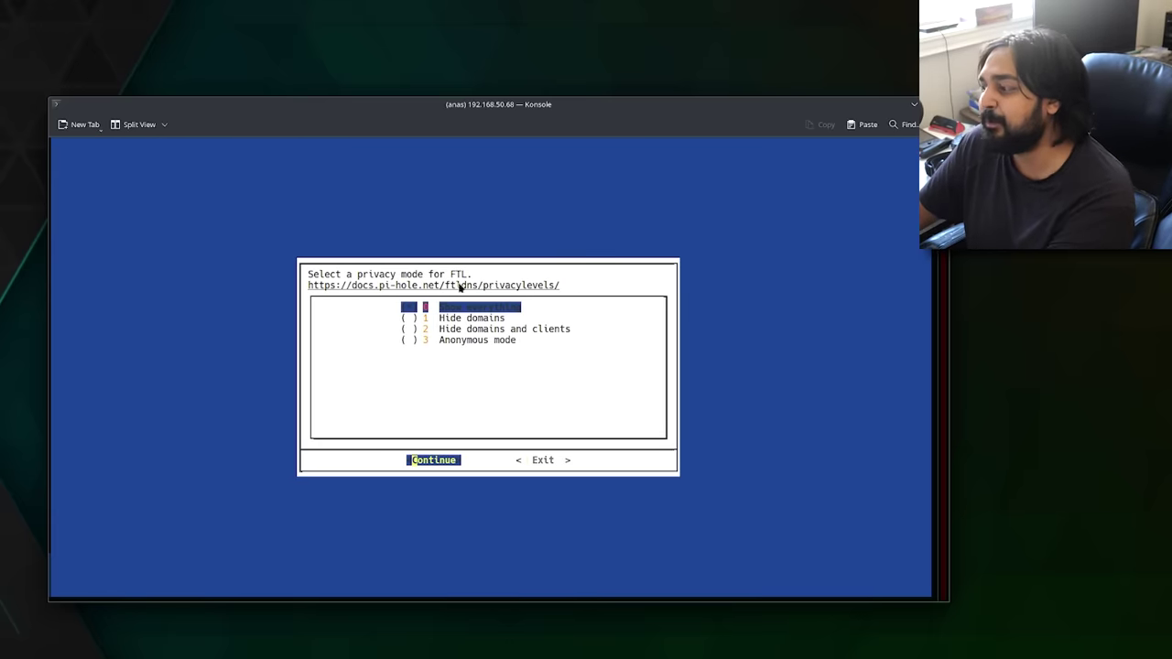
# Step: Keep the FTL privacy mode at 0 Show everything
pyautogui.press('Down')
pyautogui.press('Up')
pyautogui.press('Down')
pyautogui.press('Down')
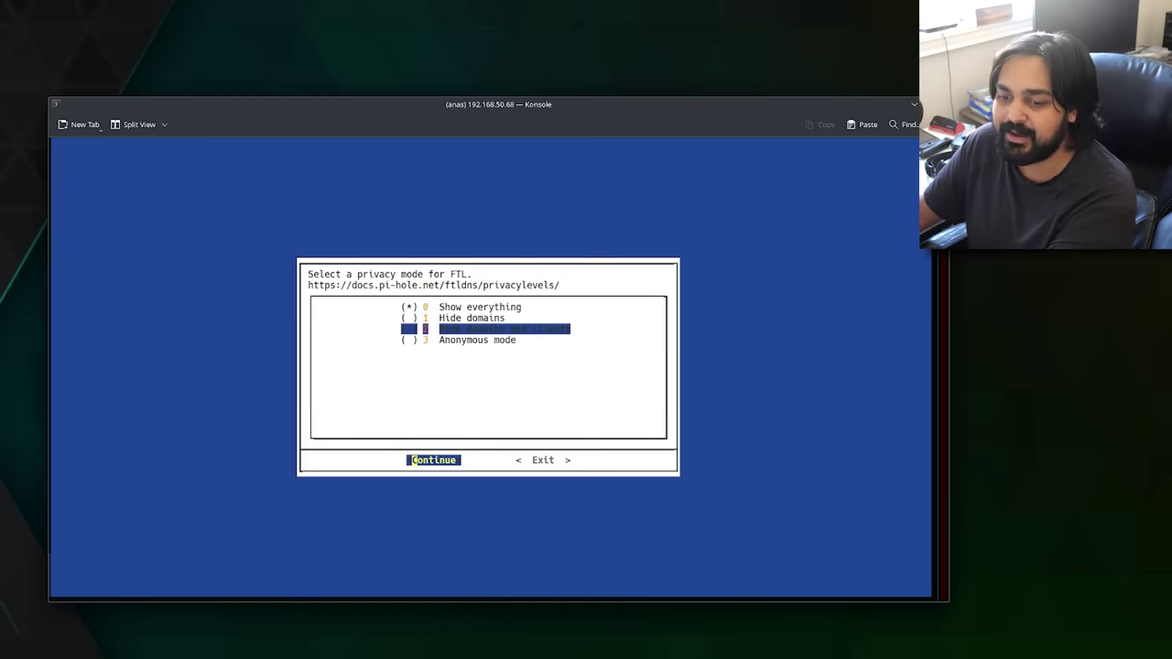
pyautogui.press('Up')
pyautogui.press('Up')
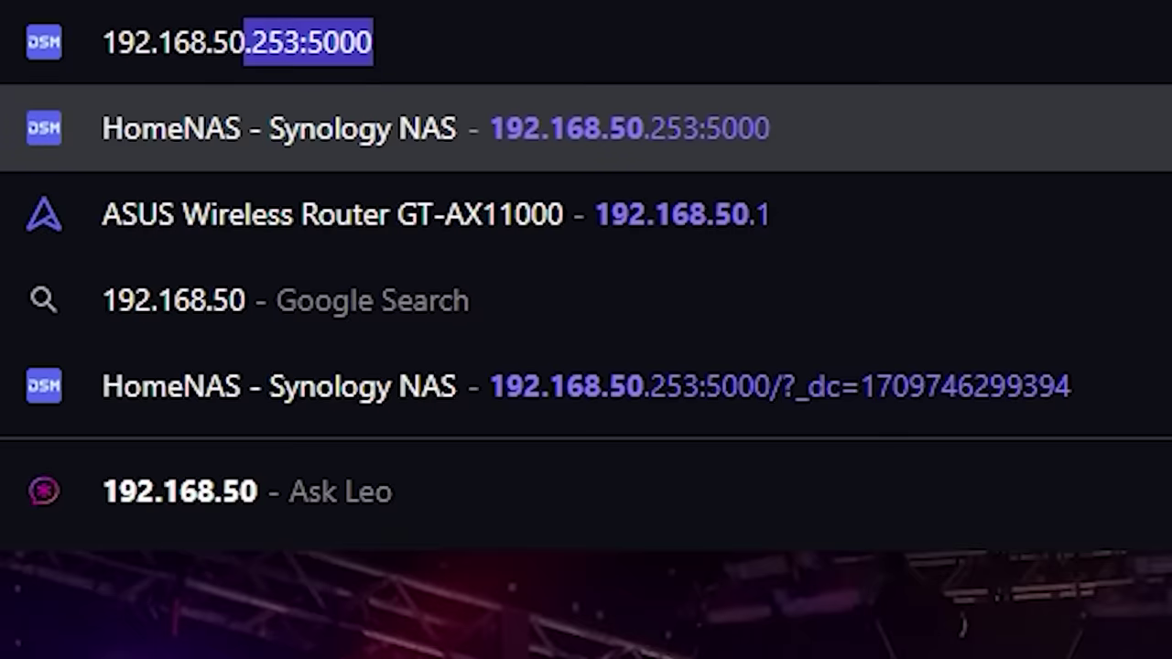
# Step: Load the Pi-hole admin page at 192.168.50.68/admin in the browser
pyautogui.write('.9')
pyautogui.press('BackSpace')
pyautogui.write('86')
pyautogui.press('BackSpace')
pyautogui.press('BackSpace')
pyautogui.write('7')
pyautogui.press('BackSpace')
pyautogui.write('68:')
pyautogui.press('BackSpace')
pyautogui.write('/admin')
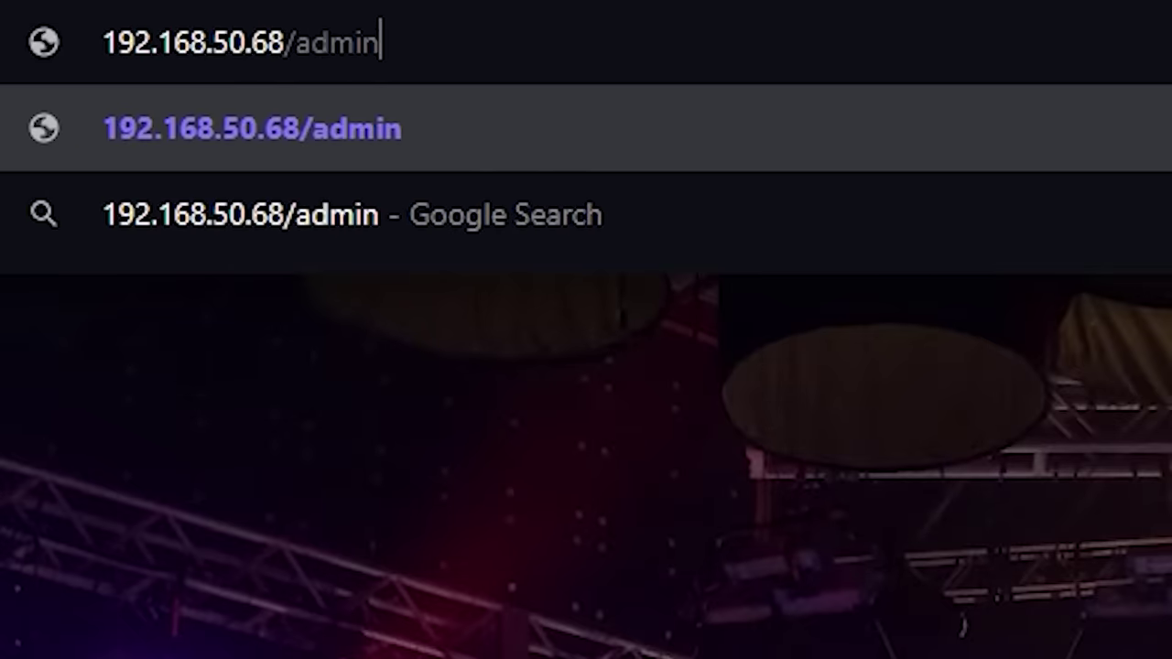
pyautogui.press('Return')
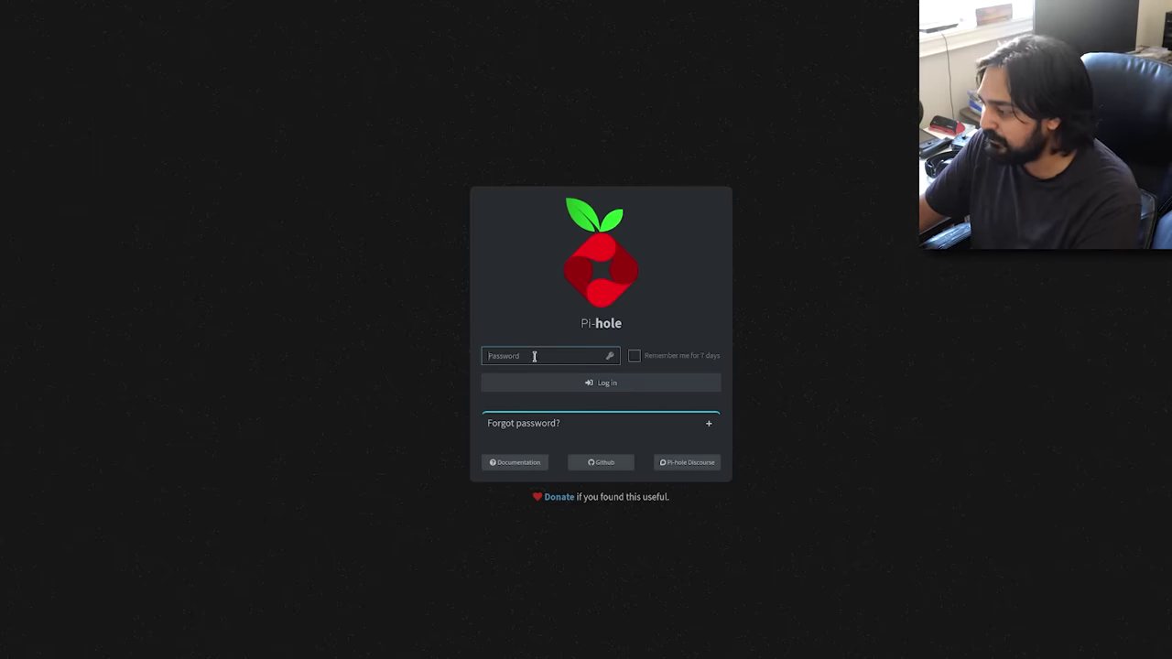
# Step: Log in to the admin dashboard and decline the browser's save-password offer
pyautogui.click(566, 382)
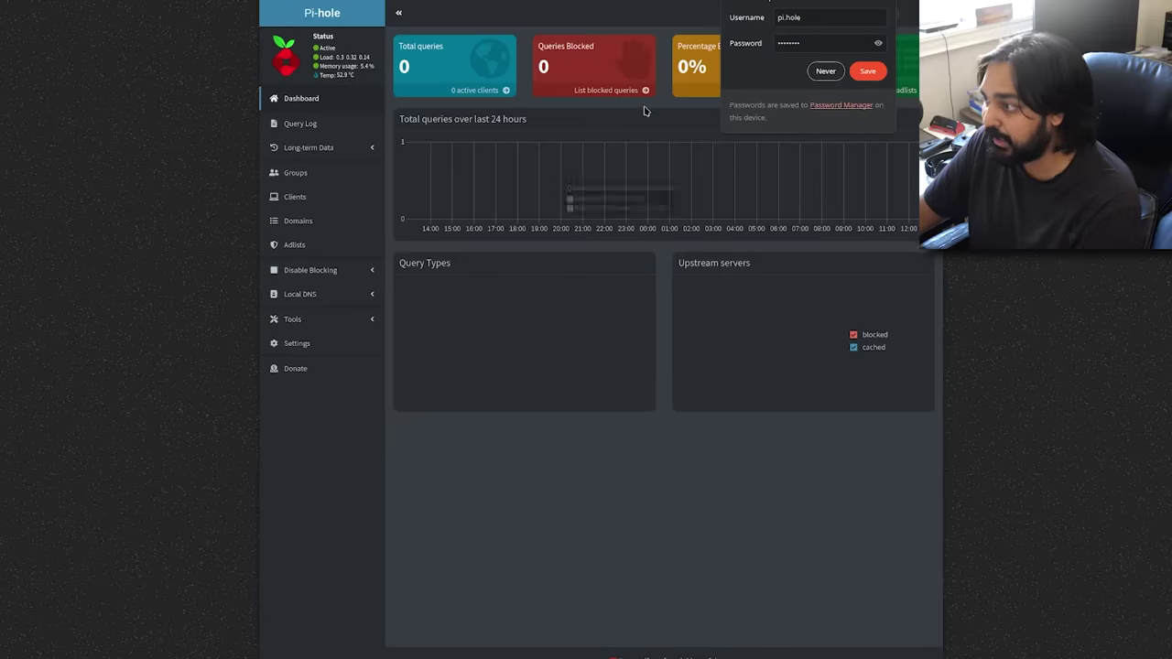
pyautogui.click(883, 5)
pyautogui.moveTo(812, 43)
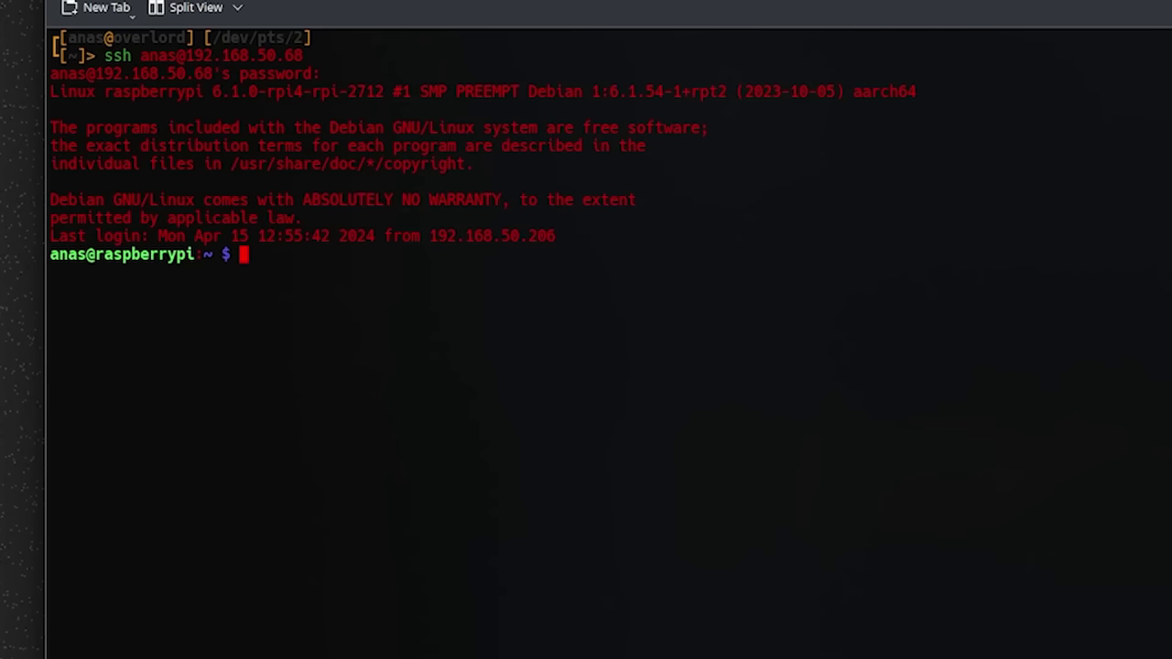
# Step: Run sudo pihole -a -p over SSH and enter a new admin password
pyautogui.write('sudo pihole')
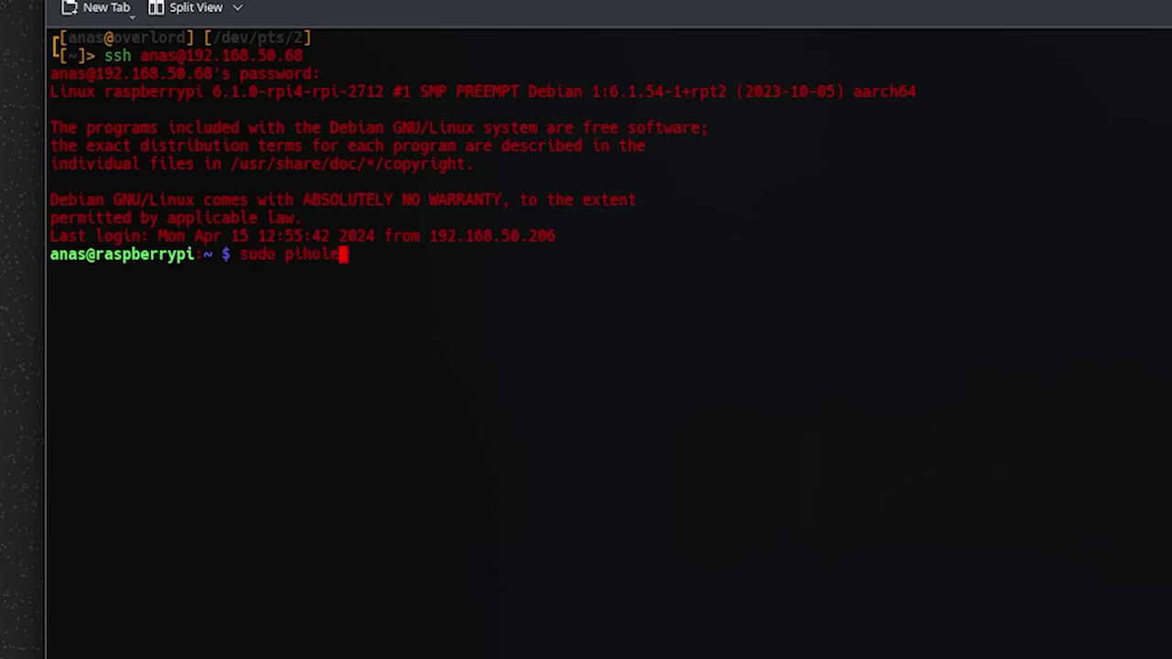
pyautogui.write(' -a -p')
pyautogui.press('Return')
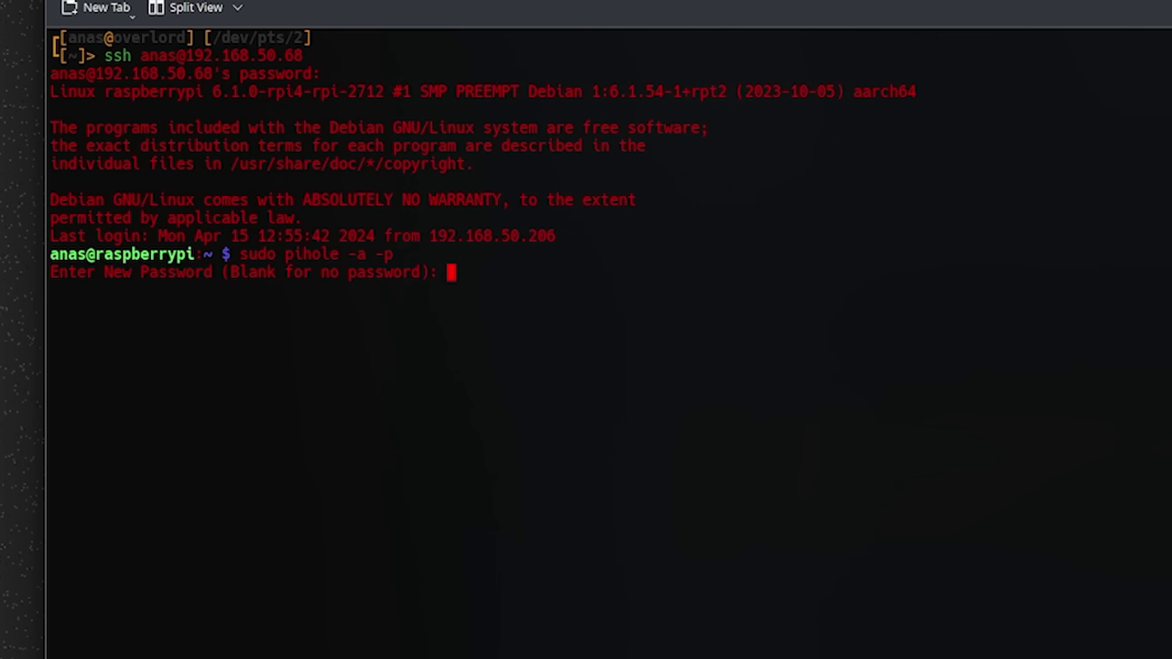
pyautogui.press('Return')
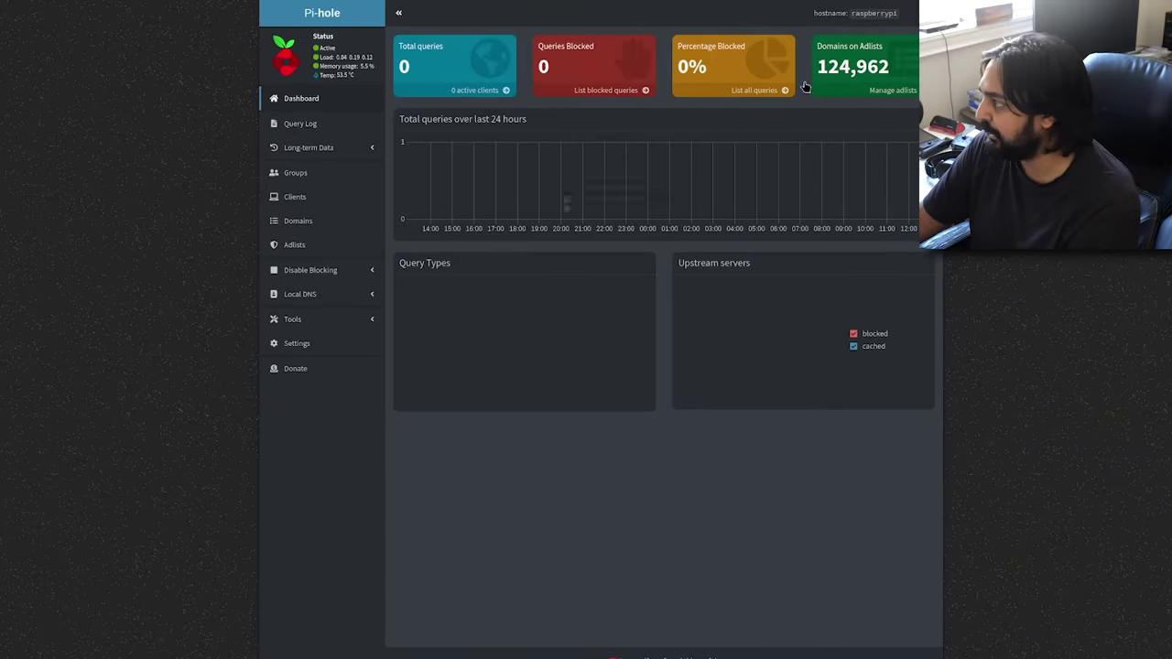
# Step: Log out of the dashboard, log back in with the new password, and decline saving it
pyautogui.click(926, 15)
pyautogui.click(866, 204)
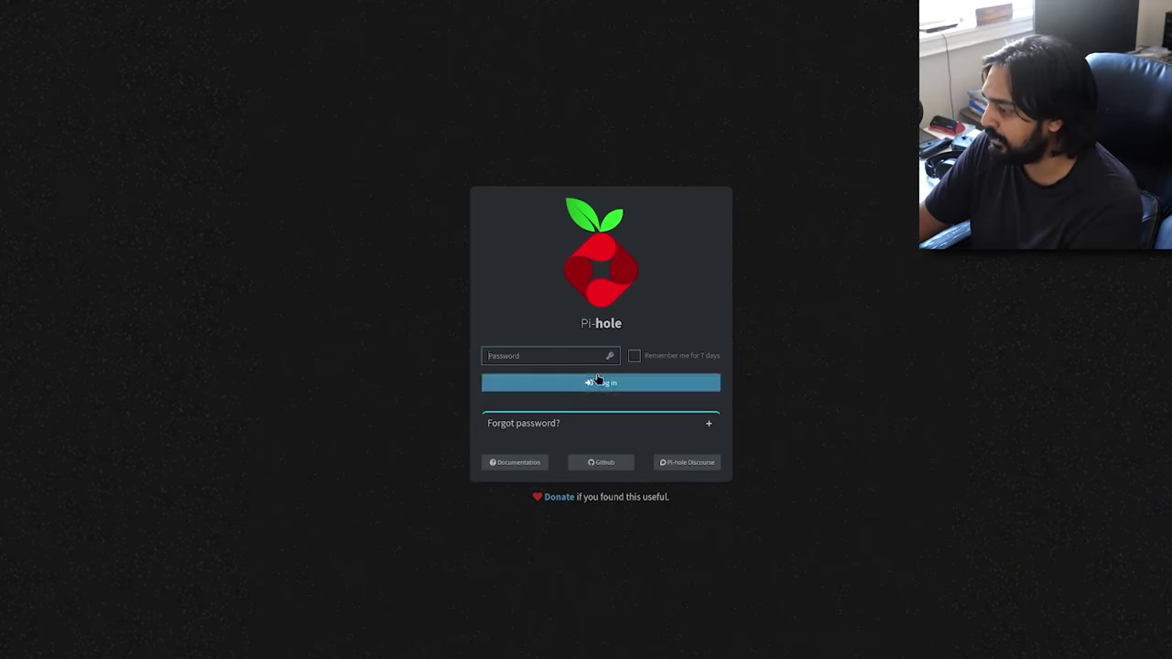
pyautogui.write('p')
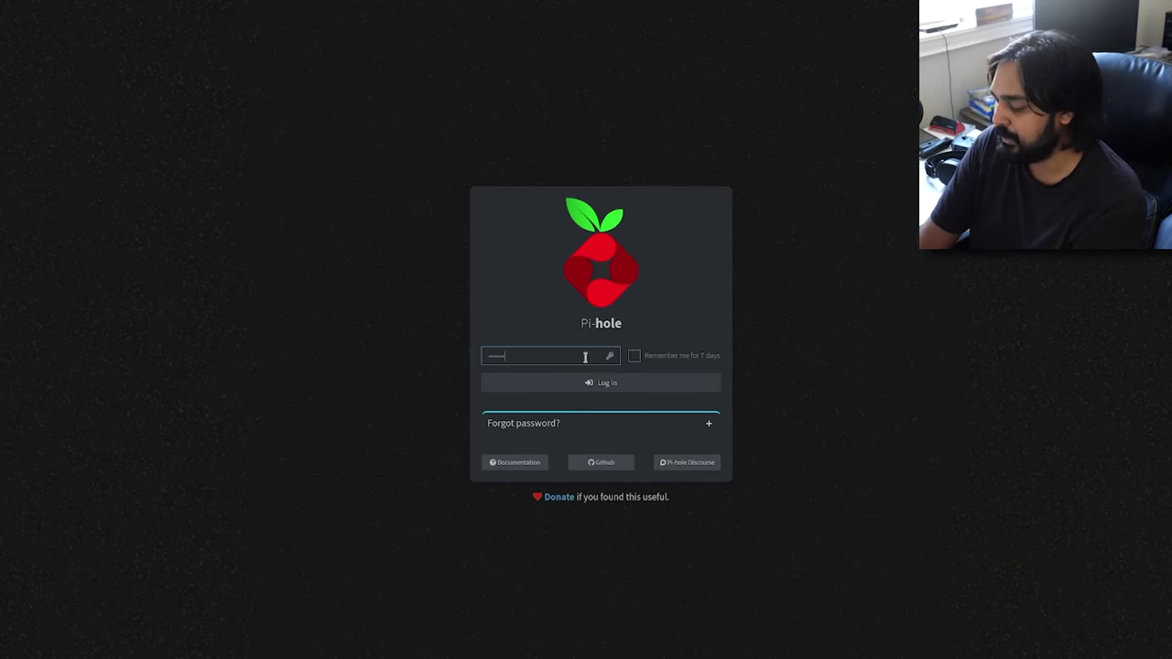
pyautogui.press('Return')
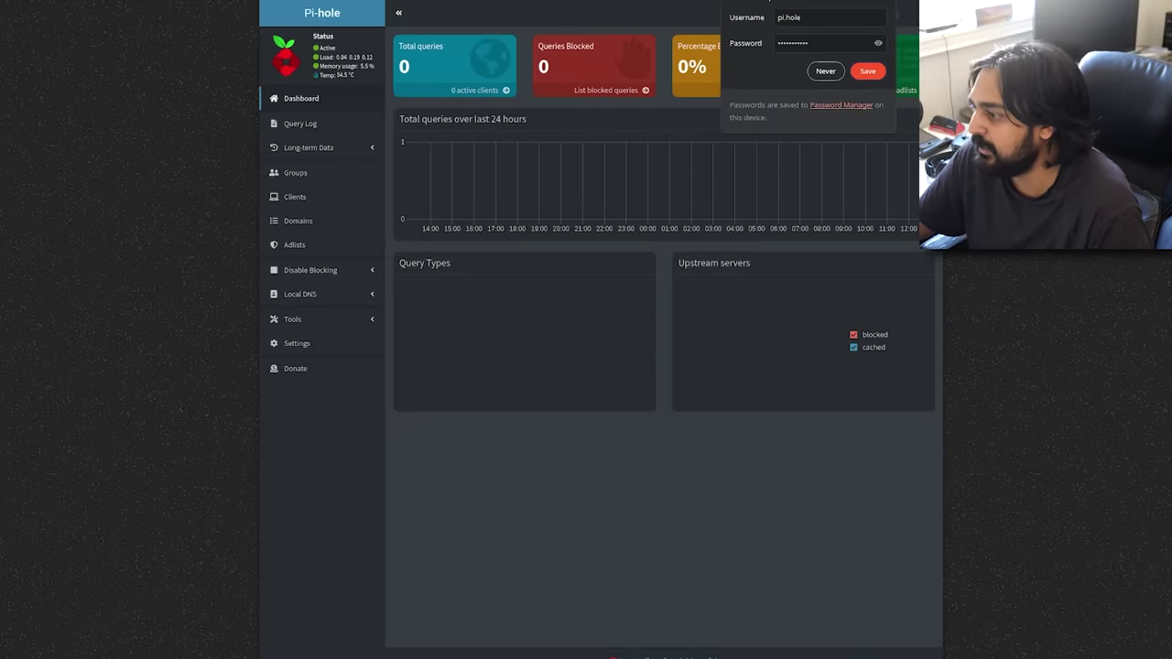
pyautogui.click(824, 71)
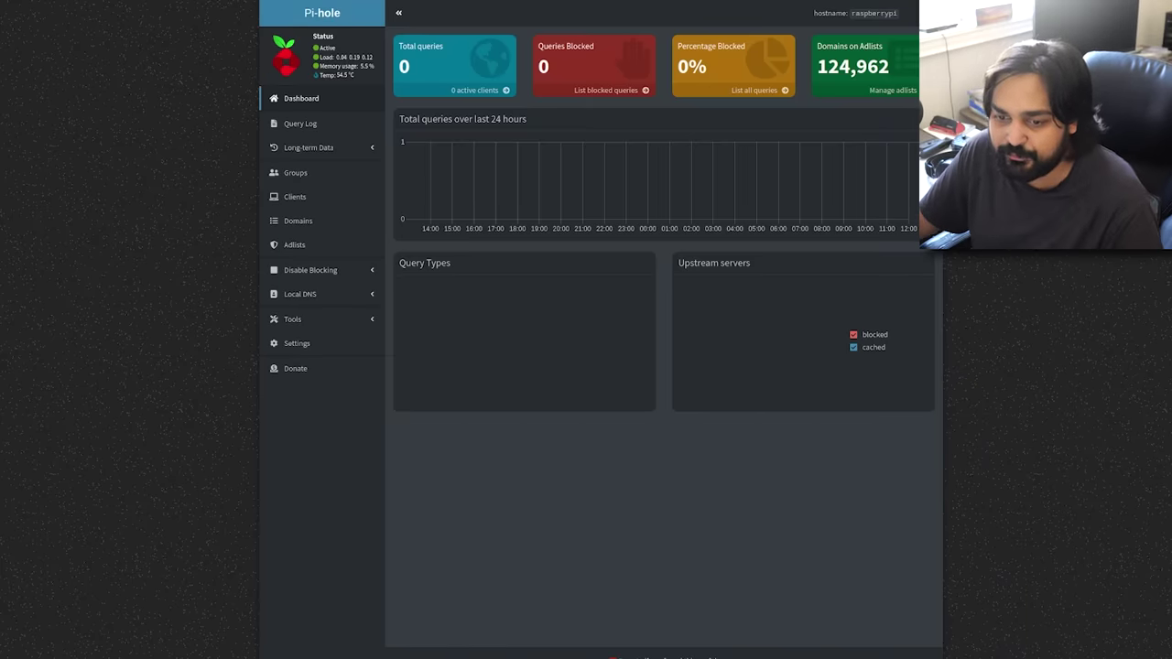
# Step: Visit Query Log, Long-term Data graphics, Groups, Clients and Domains pages, ending on Adlists
pyautogui.click(298, 124)
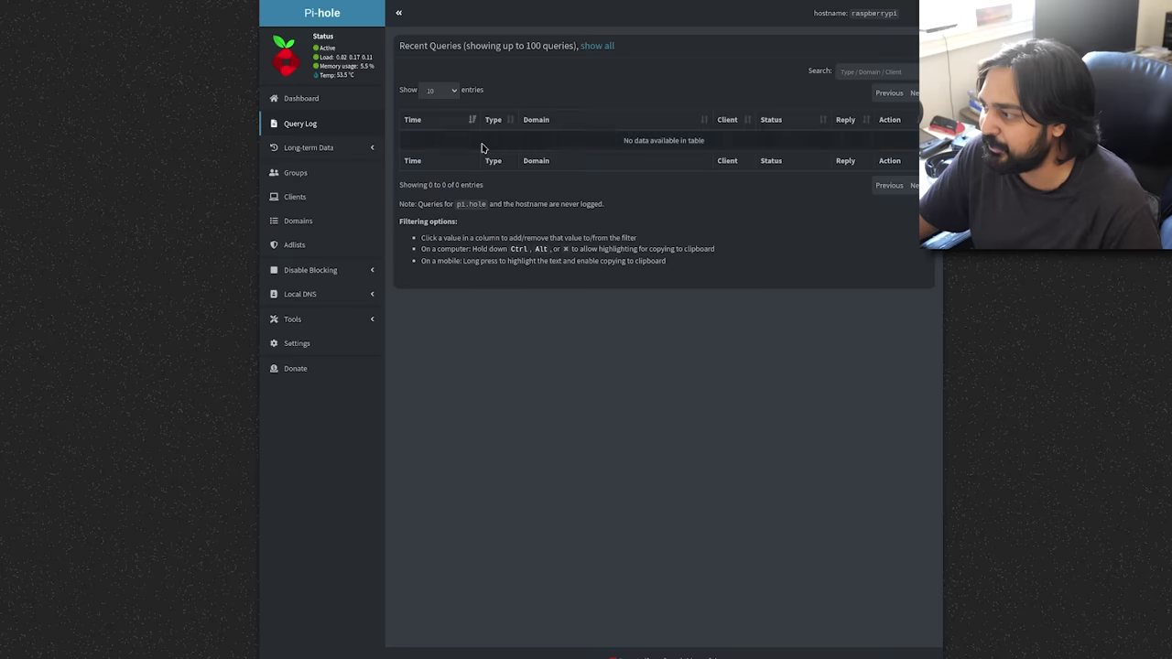
pyautogui.click(319, 147)
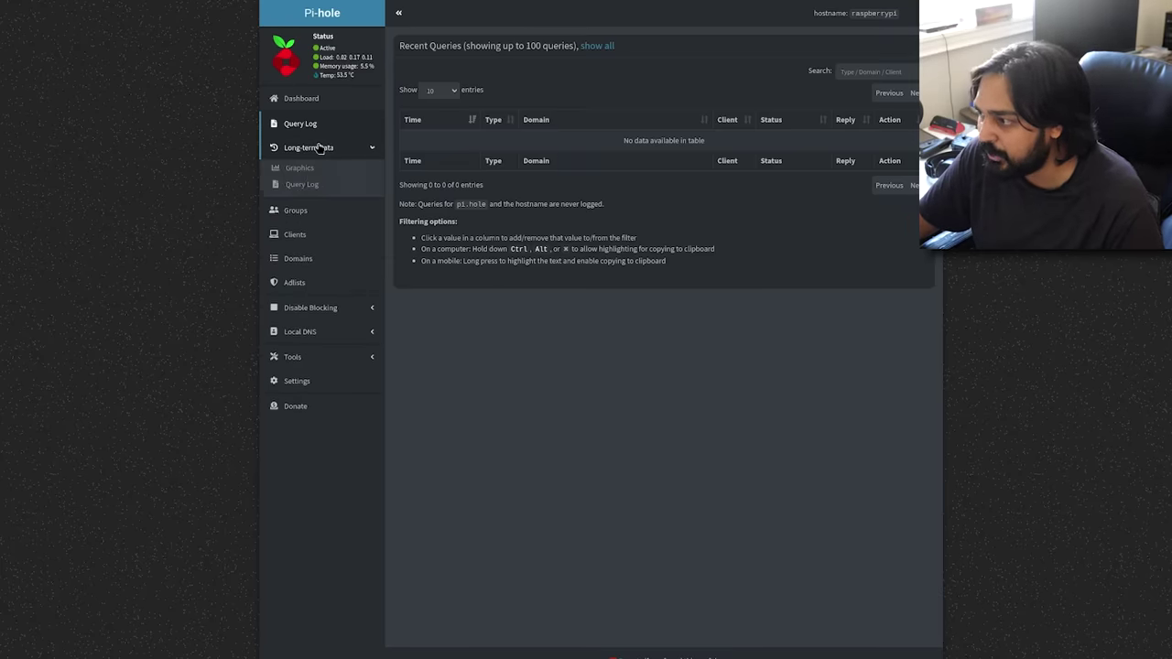
pyautogui.click(312, 181)
pyautogui.click(312, 175)
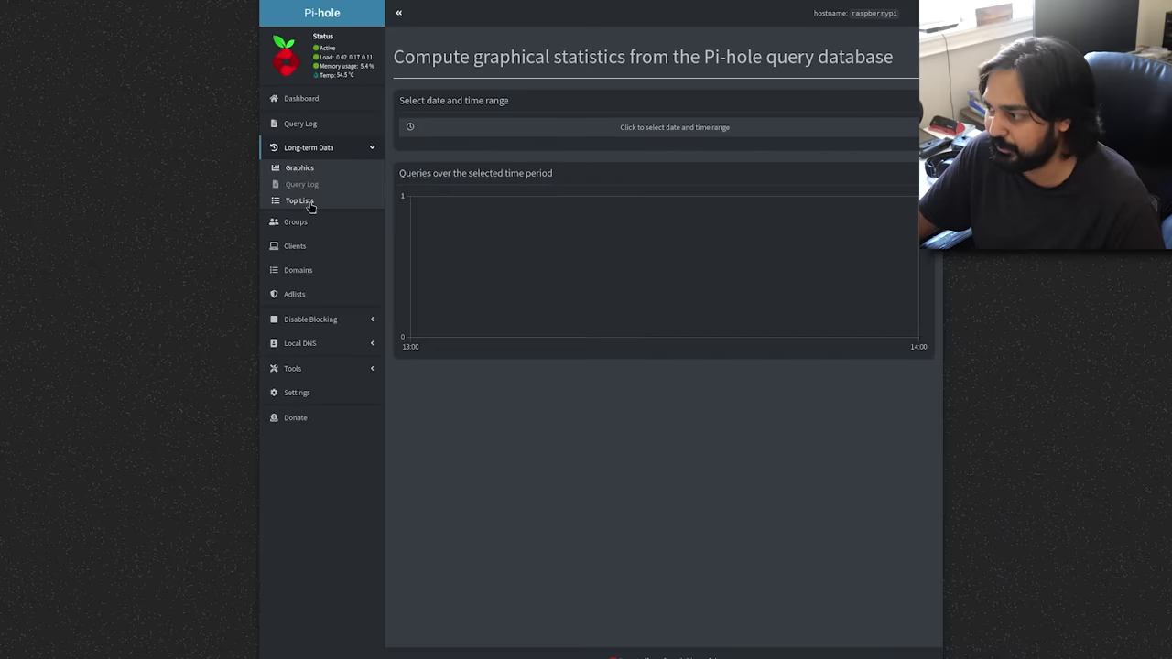
pyautogui.click(305, 225)
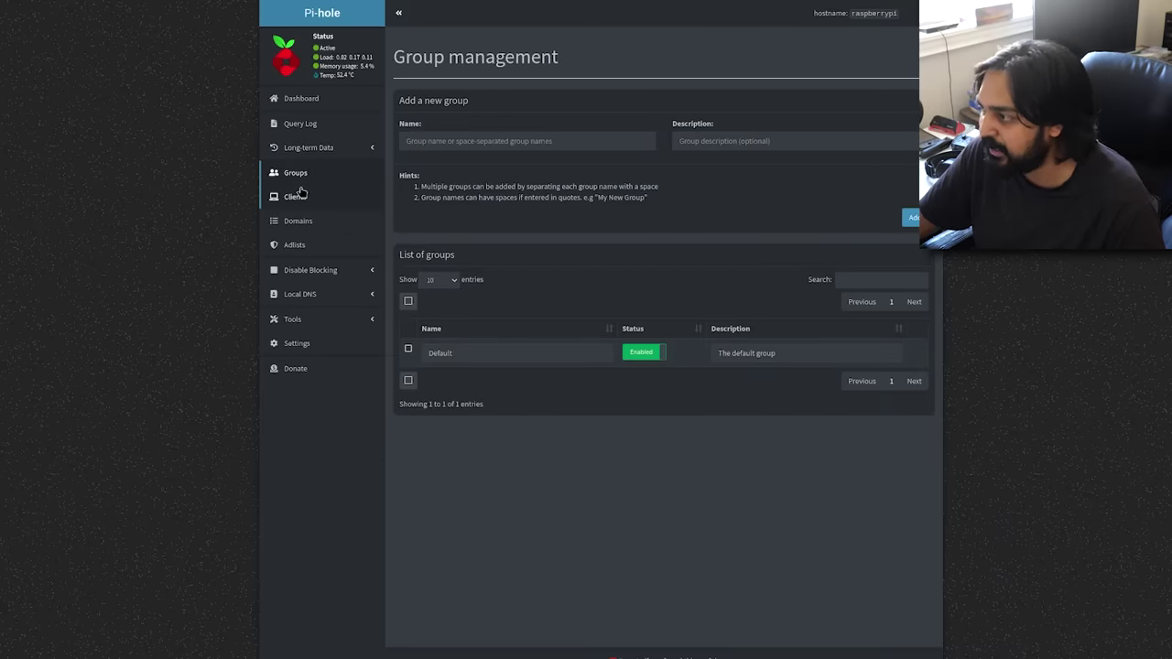
pyautogui.click(299, 198)
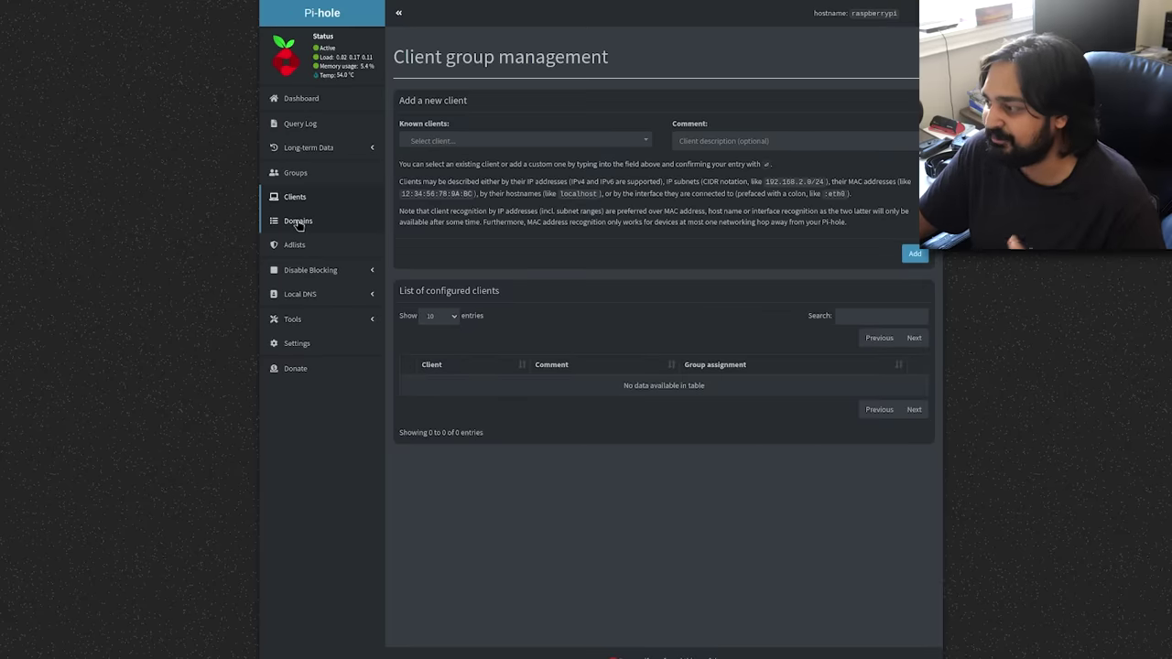
pyautogui.click(298, 223)
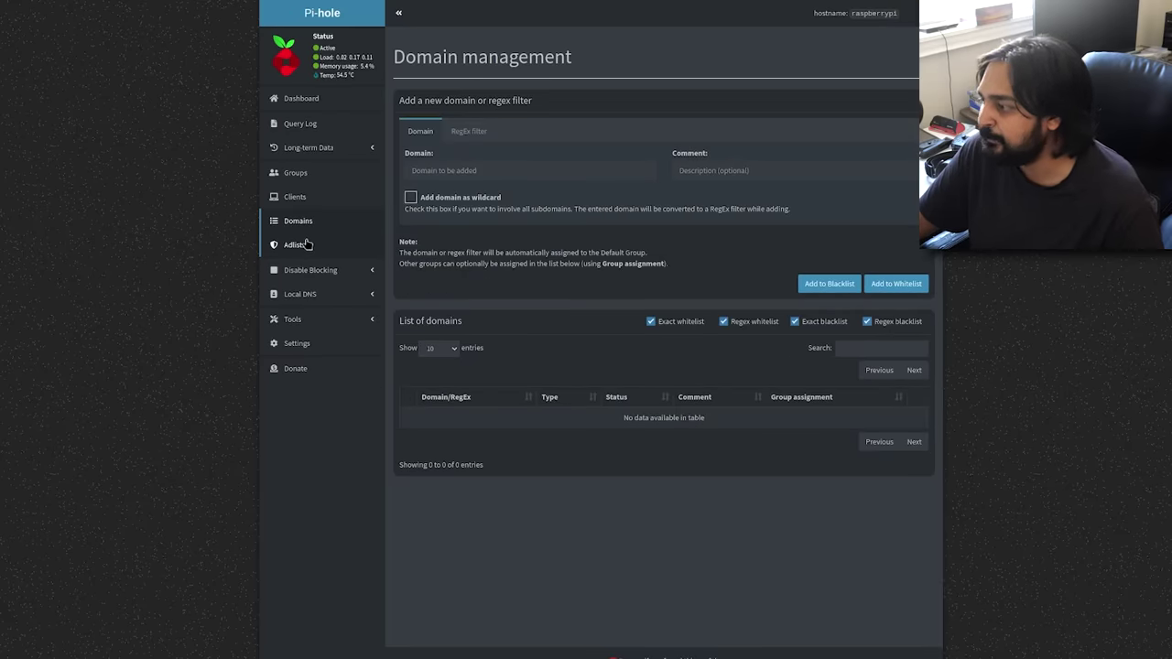
pyautogui.click(306, 249)
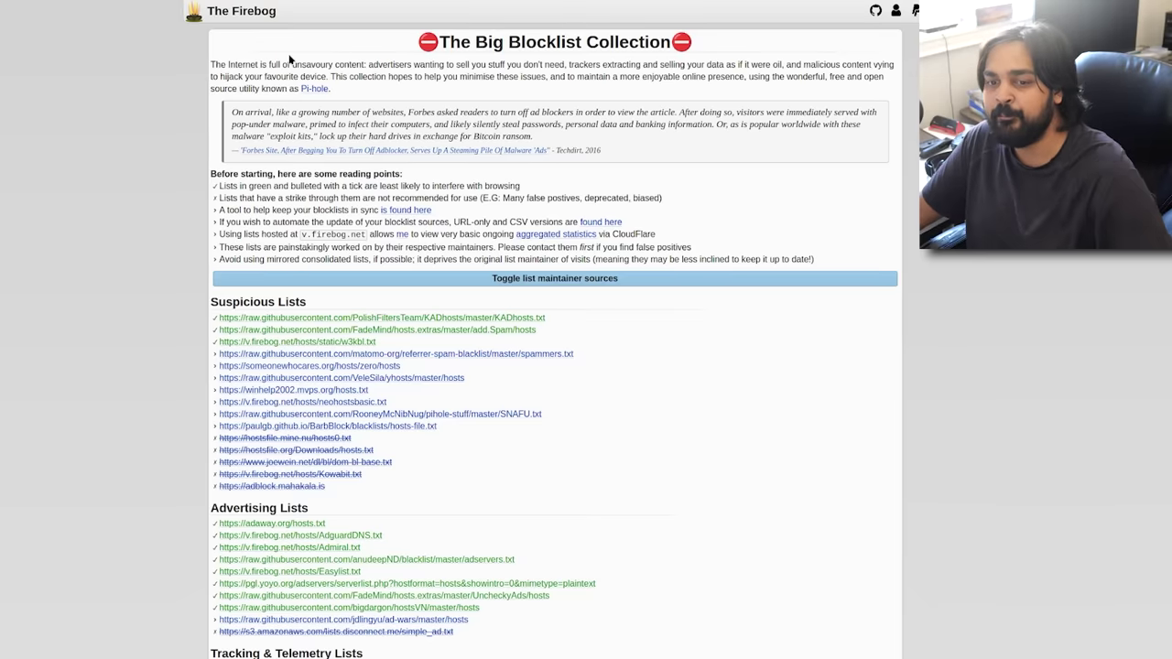
# Step: Browse The Firebog's blocklist collection and bring up the context menu for the KADhosts link
pyautogui.moveTo(219, 64); pyautogui.dragTo(414, 64)
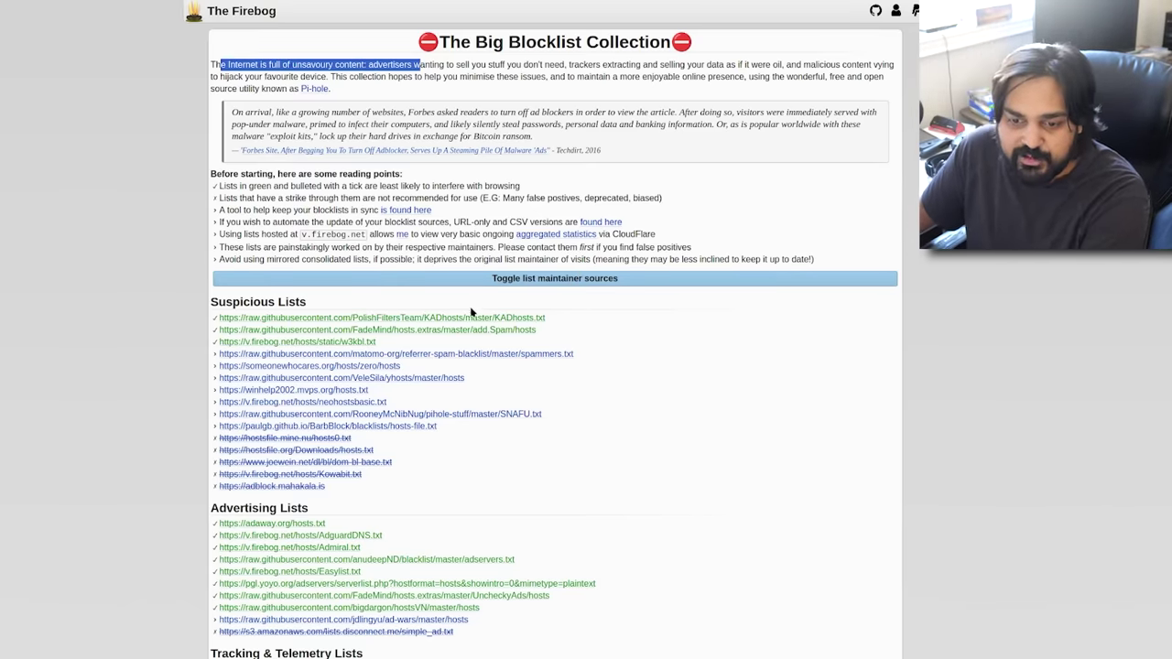
pyautogui.scroll(-3, 295, 328)
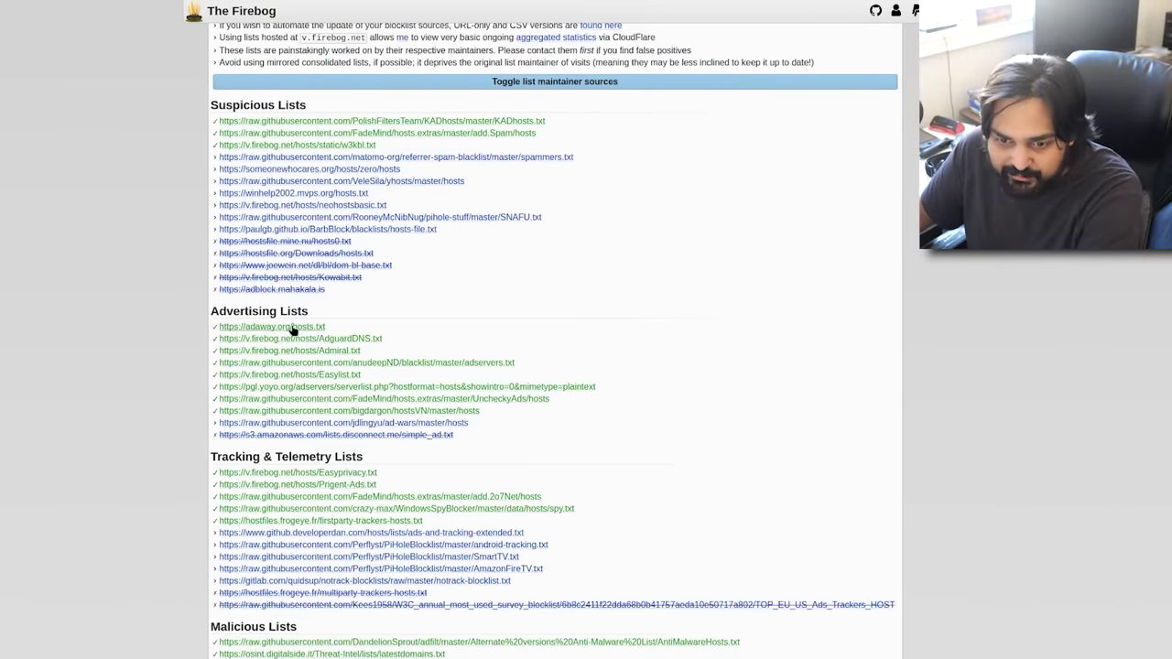
pyautogui.scroll(-3, 291, 332)
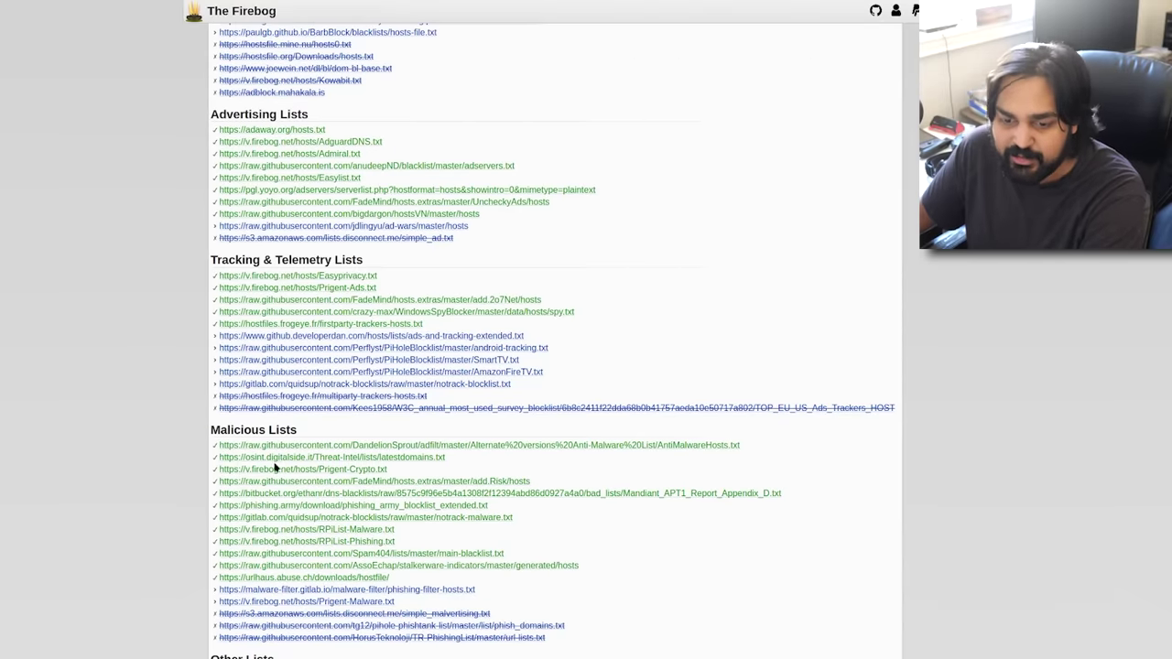
pyautogui.scroll(3, 485, 135)
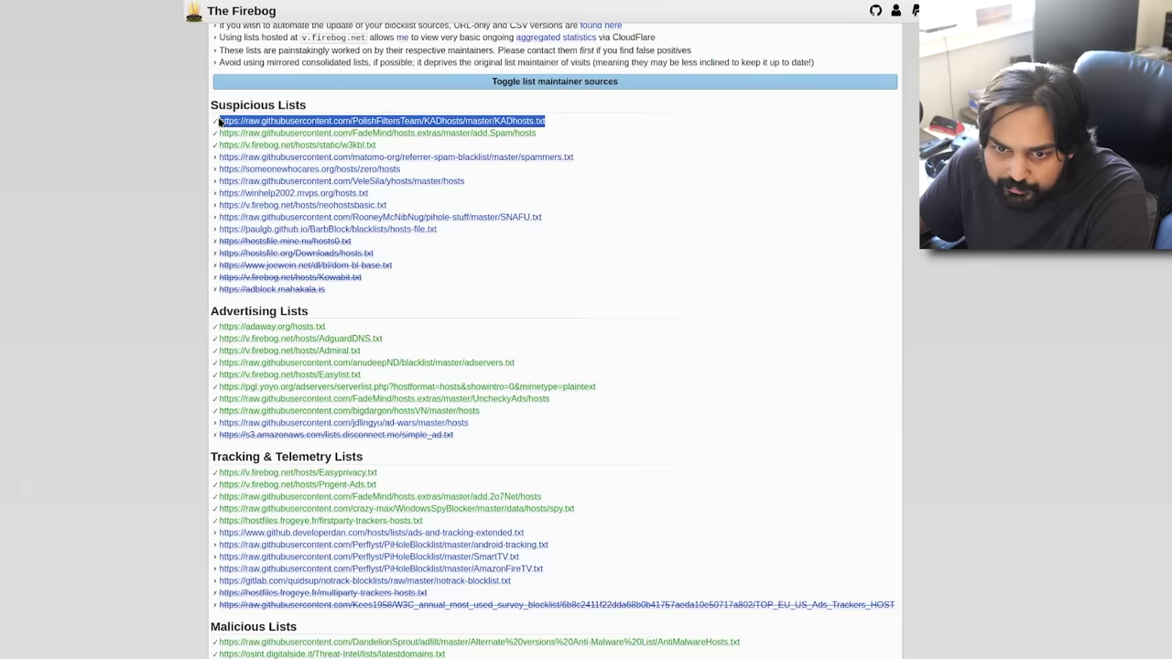
pyautogui.rightClick(220, 121)
# Step: Copy the KADhosts list URL and add it as a new Pi-hole adlist
pyautogui.click(275, 240)
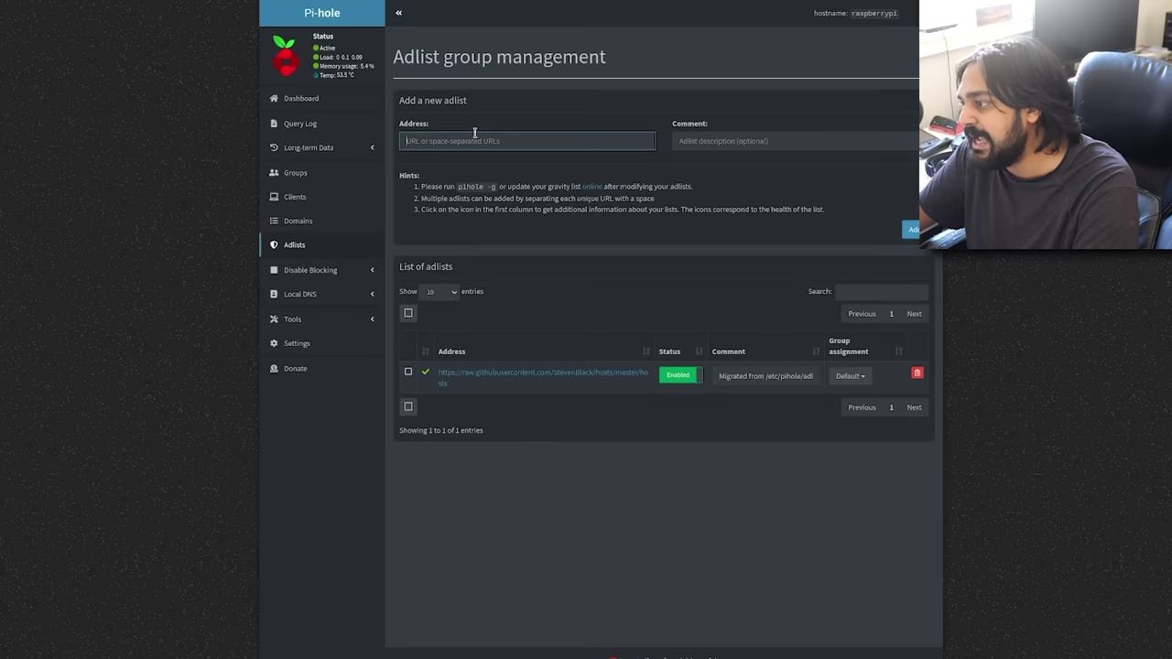
pyautogui.rightClick(460, 146)
pyautogui.click(492, 215)
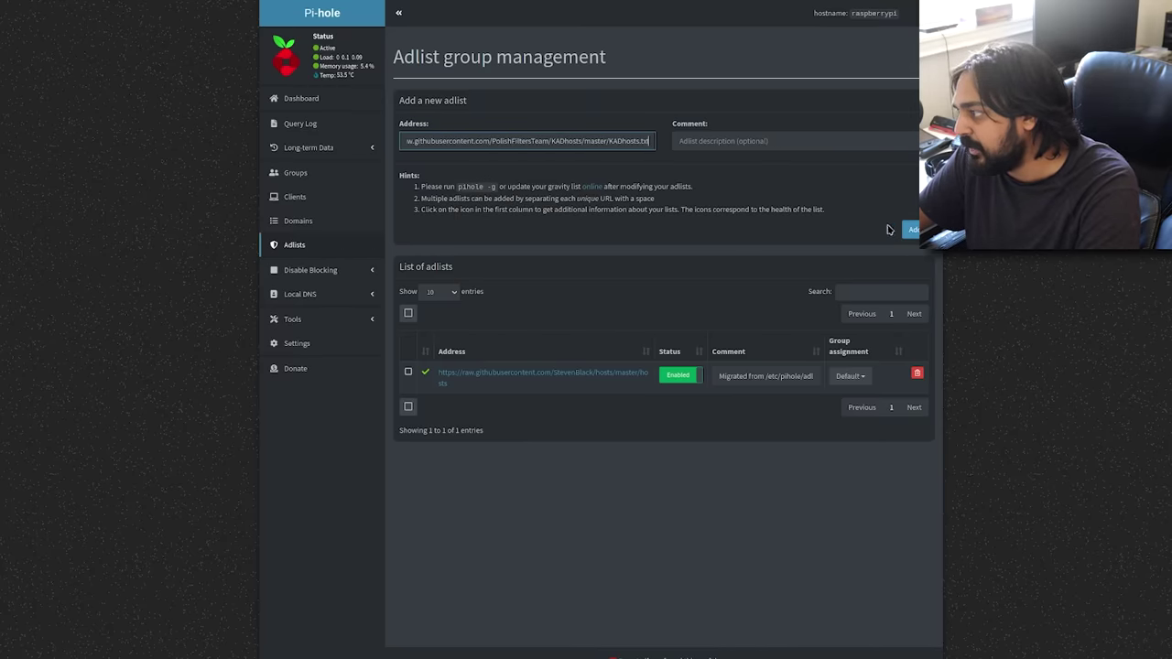
pyautogui.click(911, 230)
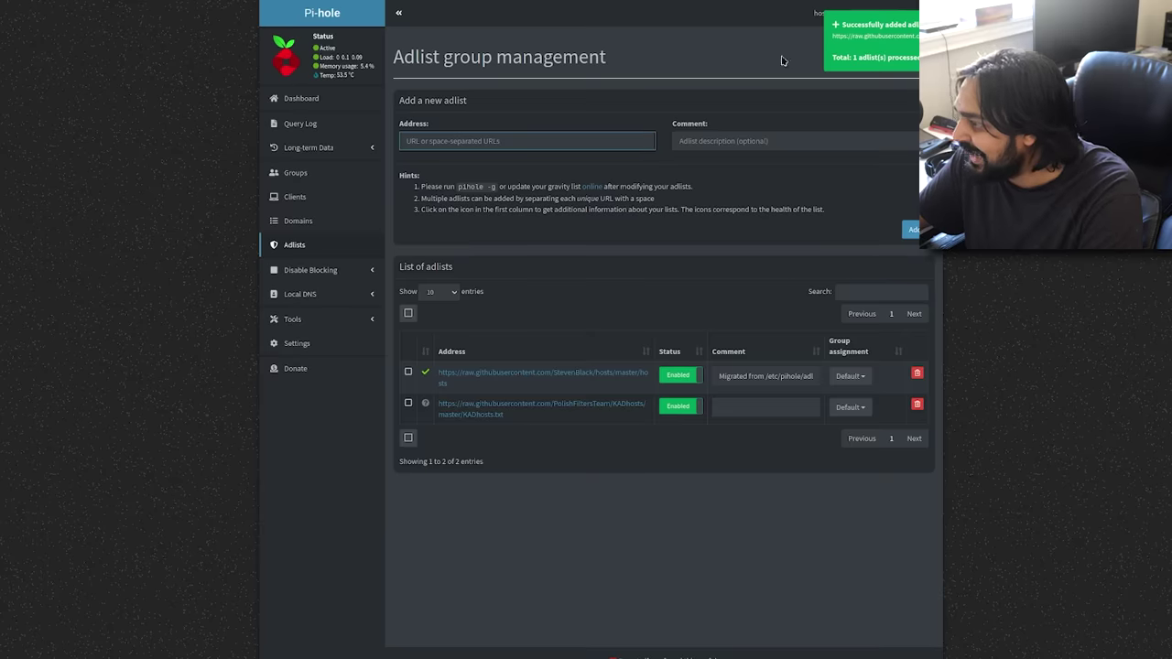
# Step: Open the StevenBlack hosts list and scroll through its contents
pyautogui.click(452, 376)
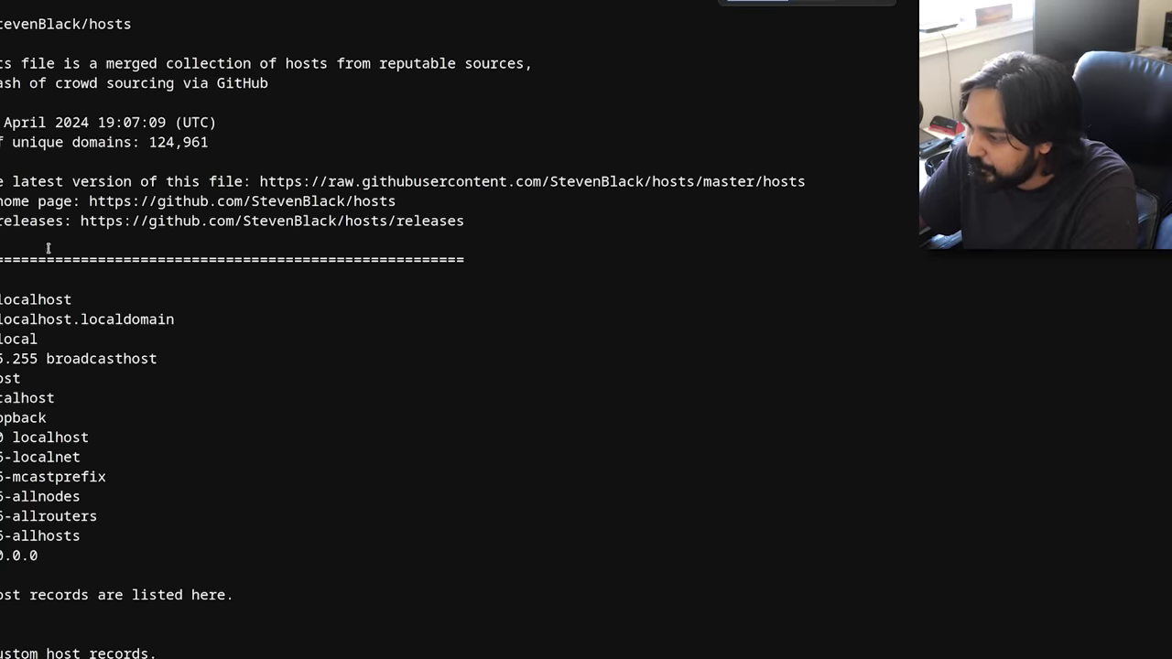
pyautogui.scroll(-20, 41, 250)
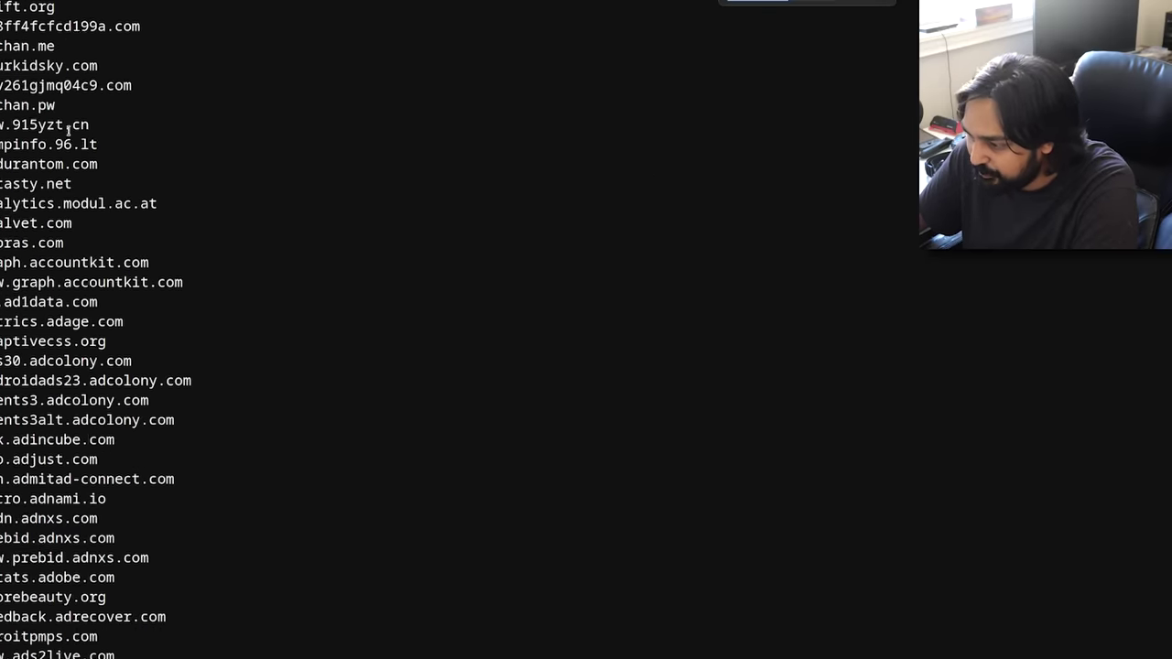
pyautogui.scroll(-15, 69, 126)
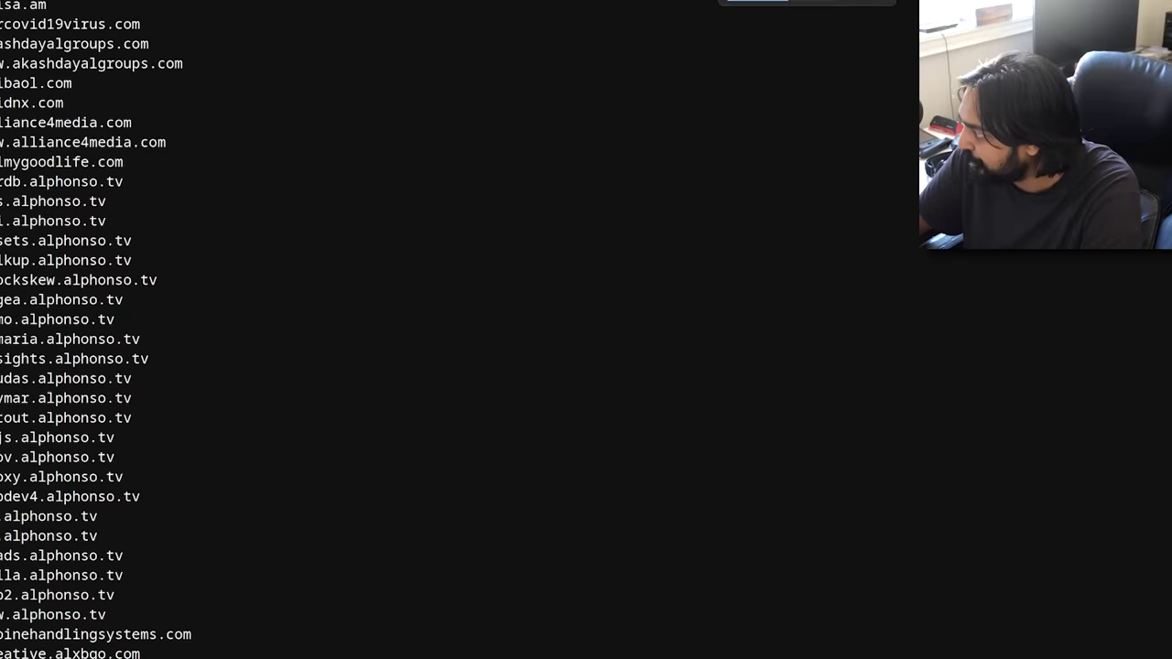
pyautogui.scroll(-20, 92, 330)
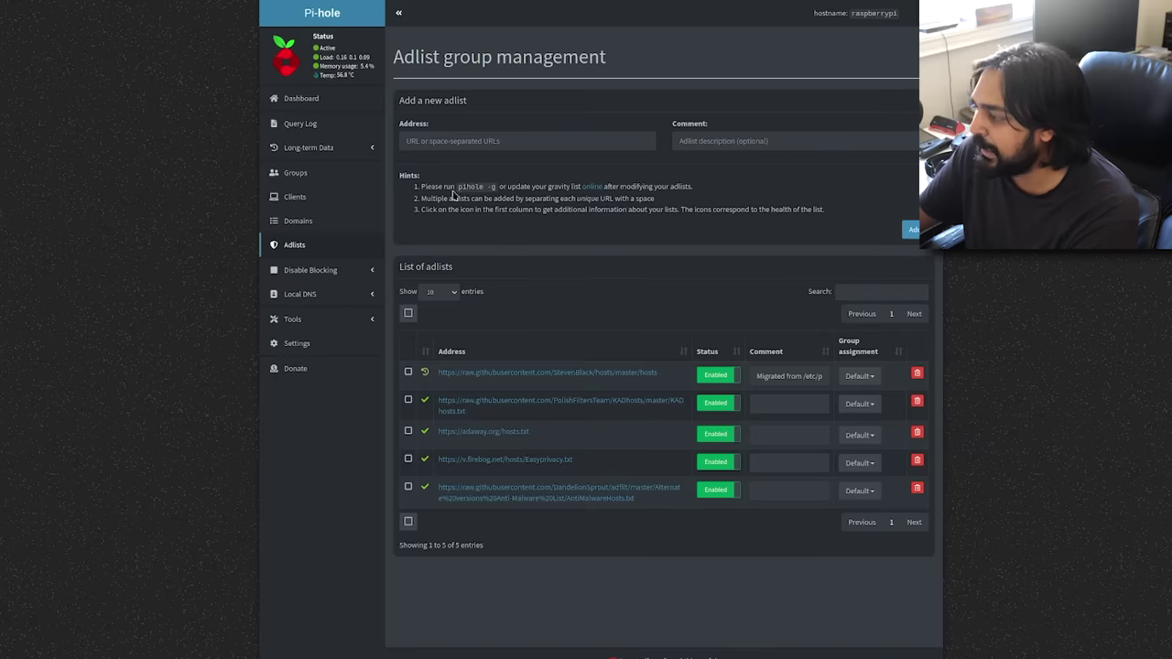
# Step: Rebuild the gravity blocklists, then check the dashboard's 183,117 adlist domains and Disable Blocking options
pyautogui.moveTo(523, 190); pyautogui.dragTo(609, 188)
pyautogui.click(593, 186)
pyautogui.click(651, 103)
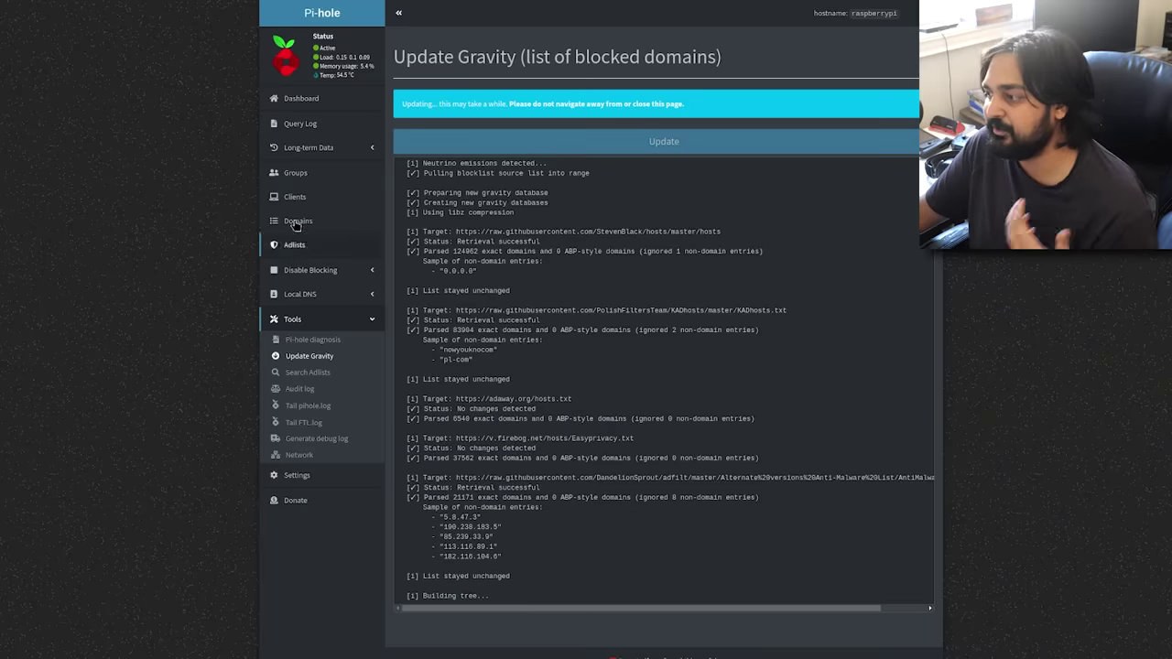
pyautogui.click(321, 98)
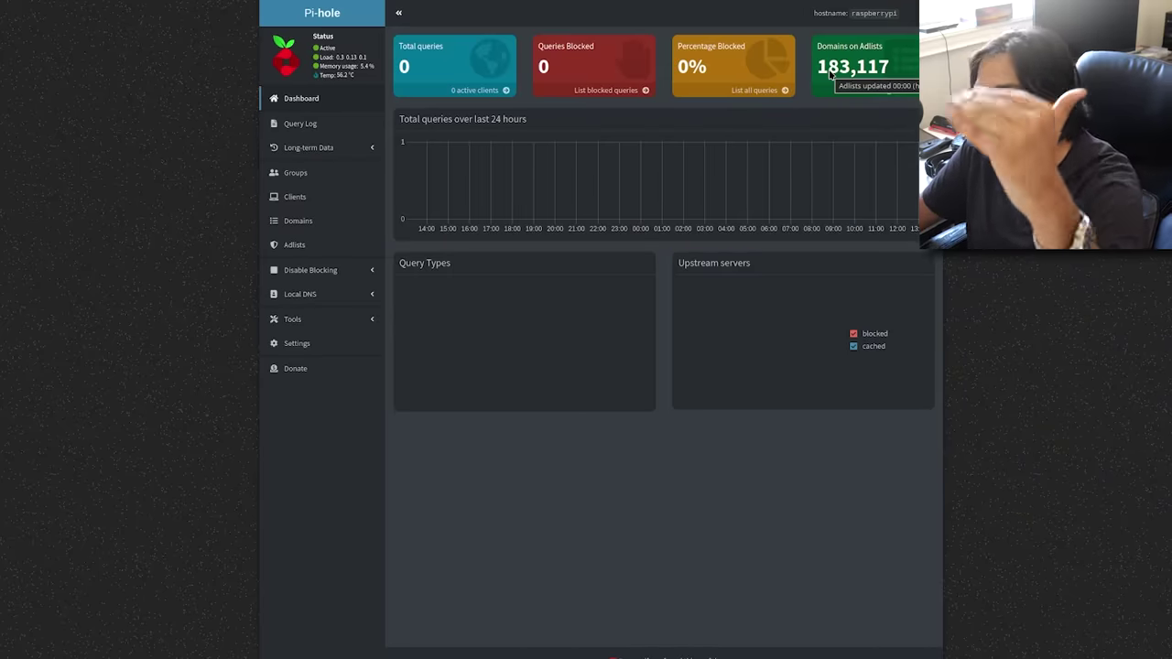
pyautogui.click(311, 271)
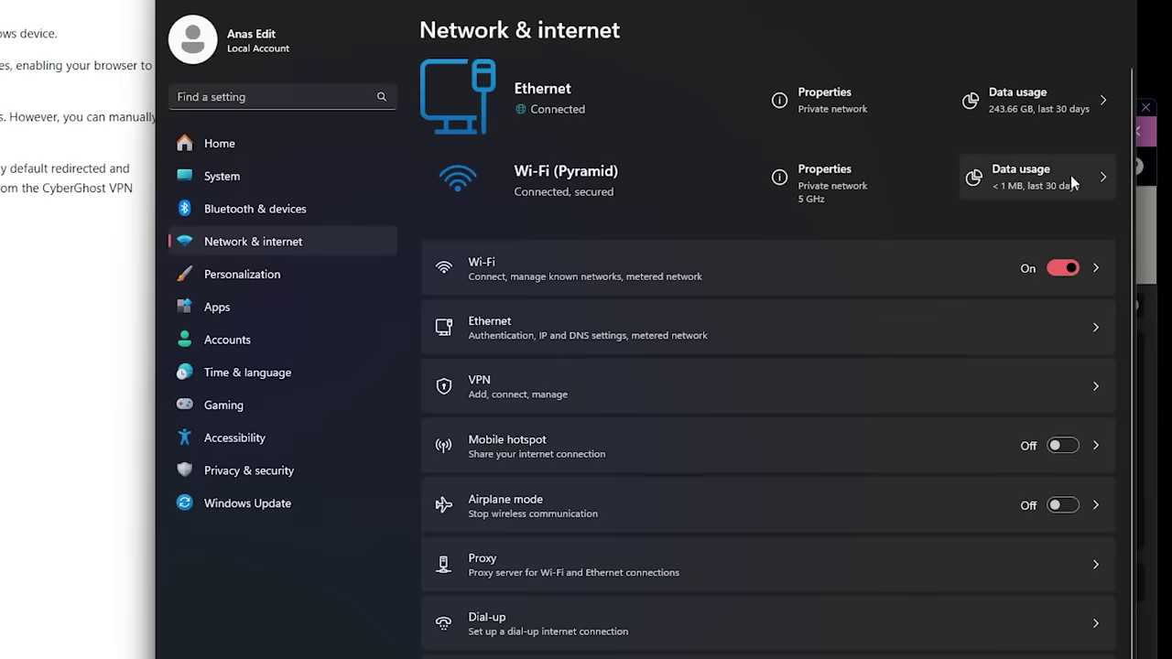
# Step: Open the Pyramid Wi-Fi properties and scroll to IP details, leaving IP assignment unchanged
pyautogui.click(794, 179)
pyautogui.scroll(-3, 1019, 221)
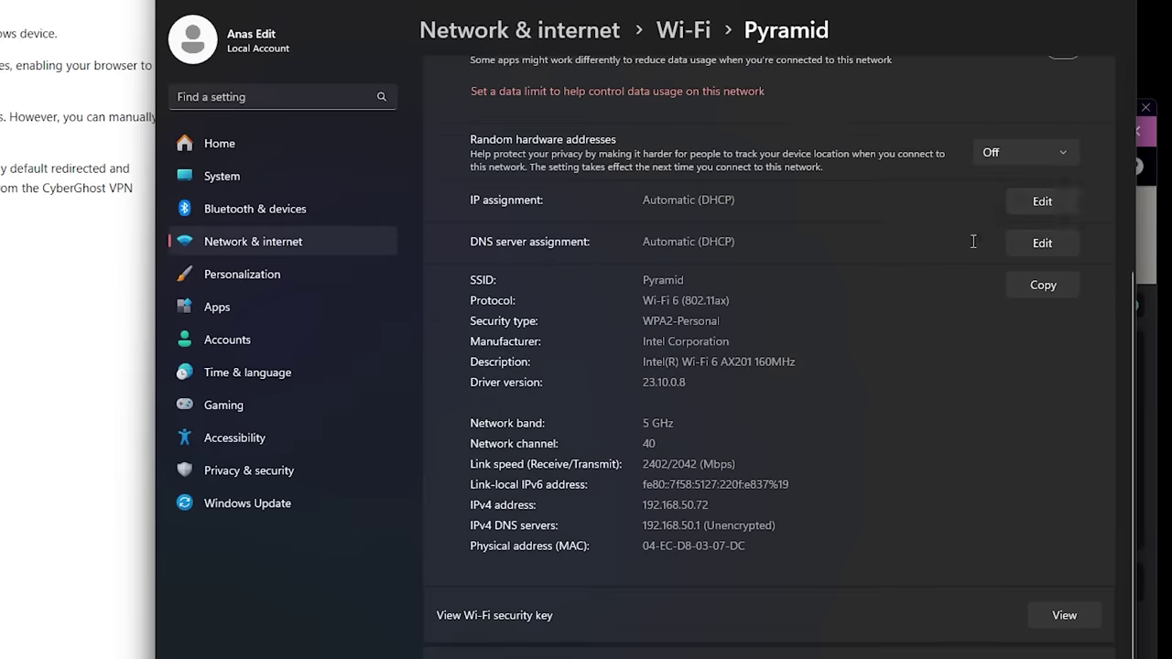
pyautogui.click(1069, 203)
pyautogui.press('Escape')
# Step: Set Wi-Fi DNS server assignment to Manual with IPv4 on and IPv6 off
pyautogui.click(1019, 236)
pyautogui.click(665, 310)
pyautogui.click(655, 343)
pyautogui.click(476, 319)
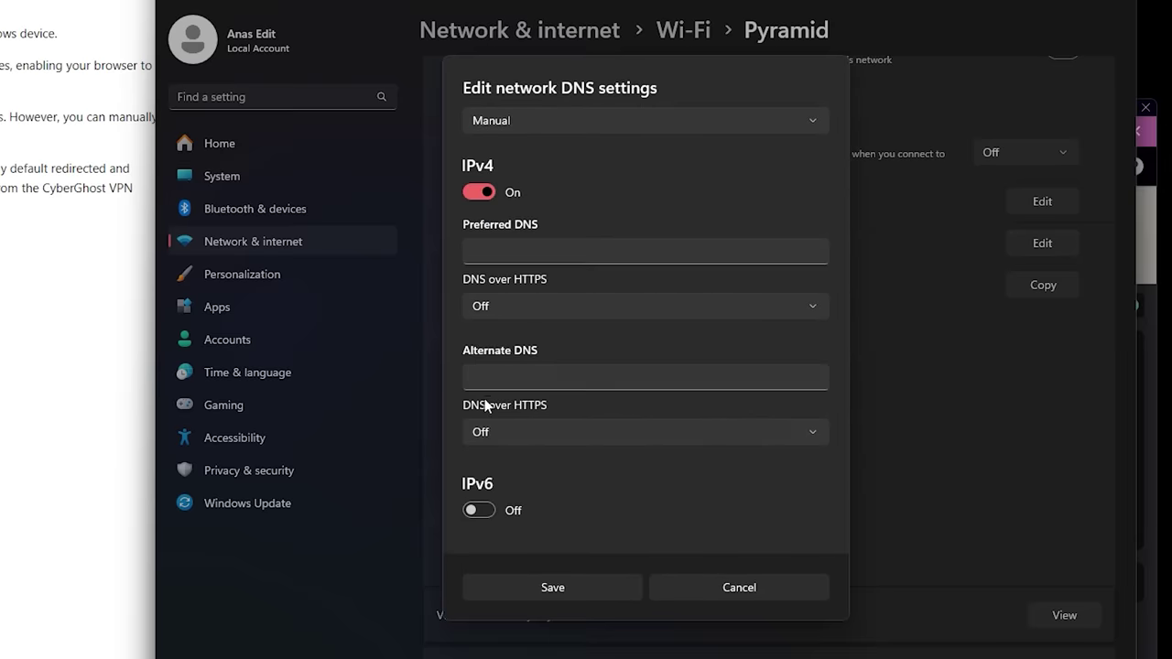
pyautogui.click(478, 509)
pyautogui.click(479, 492)
# Step: Enter 192.168.50.68 as Preferred DNS and 9.9.9.9 as Alternate DNS
pyautogui.click(531, 242)
pyautogui.write('192.1')
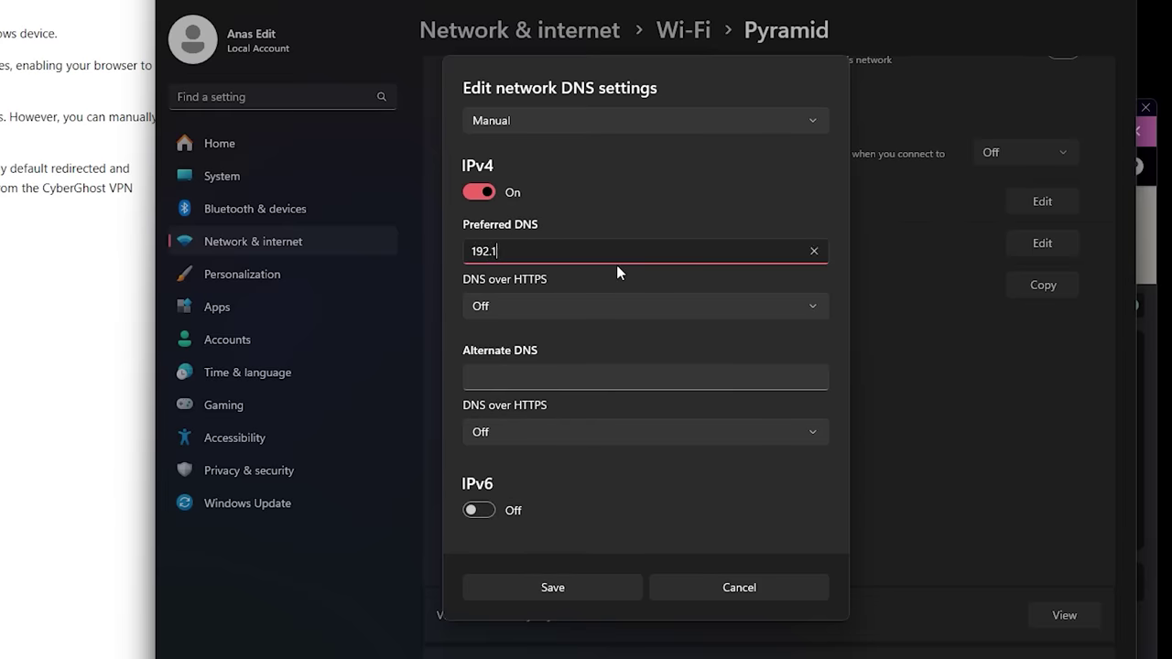
pyautogui.write('68.50.68')
pyautogui.click(555, 381)
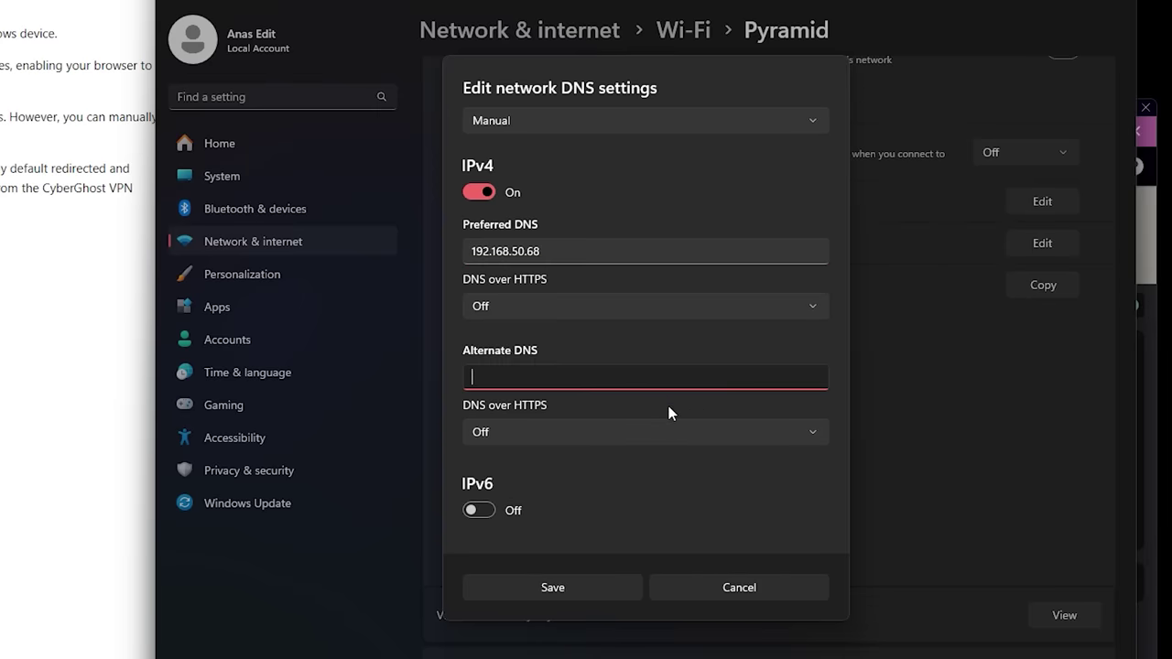
pyautogui.write('9.9.9.9')
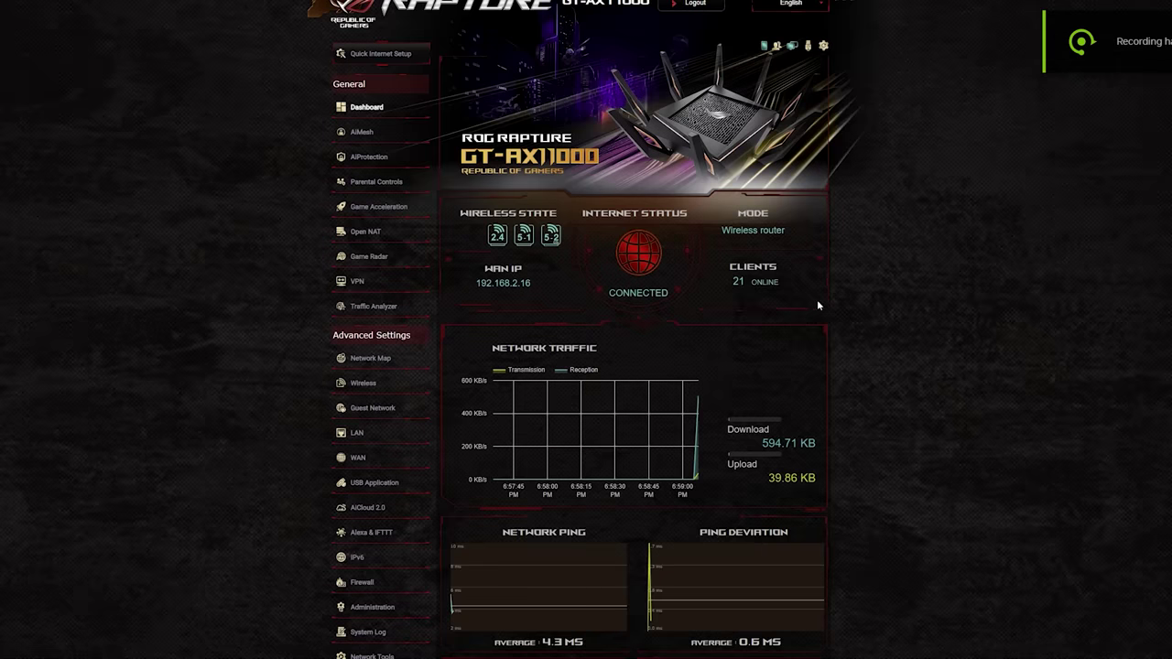
# Step: Open the router's LAN DHCP Server page showing DNS 192.168.50.68 and 9.9.9.9
pyautogui.click(358, 434)
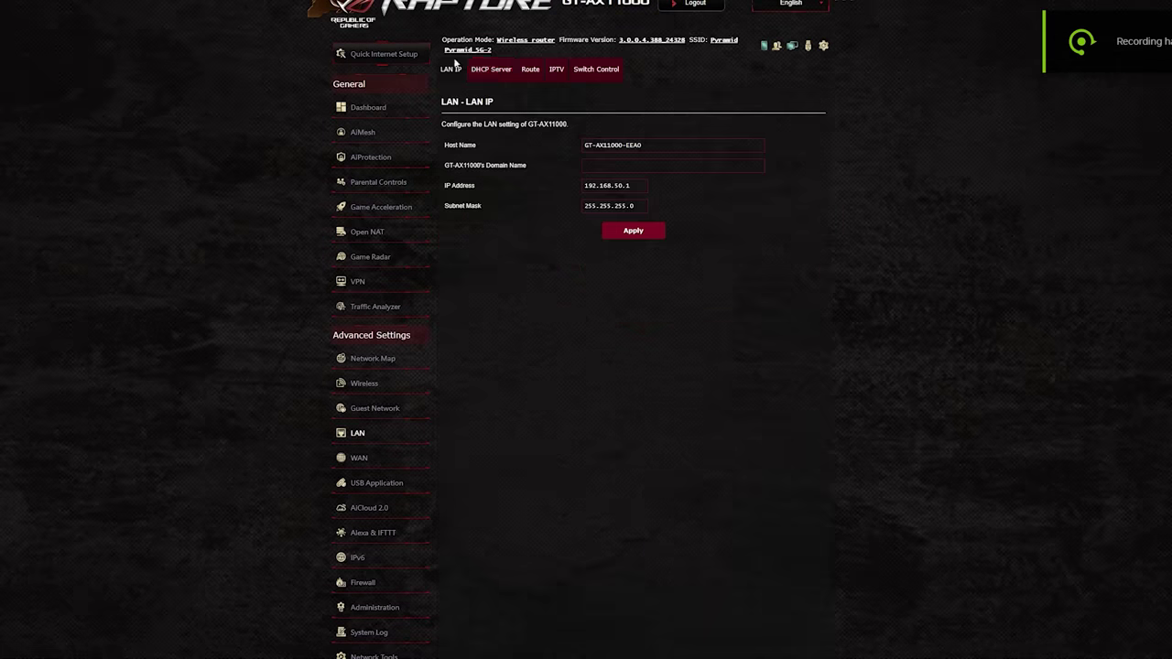
pyautogui.click(490, 73)
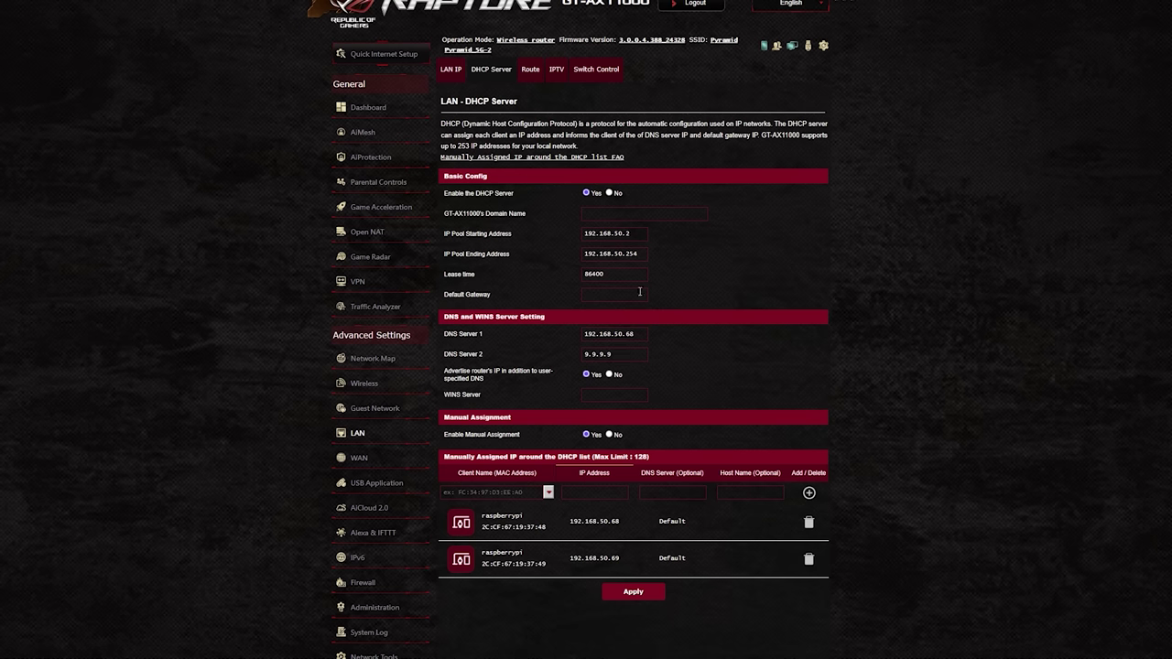
pyautogui.click(587, 334)
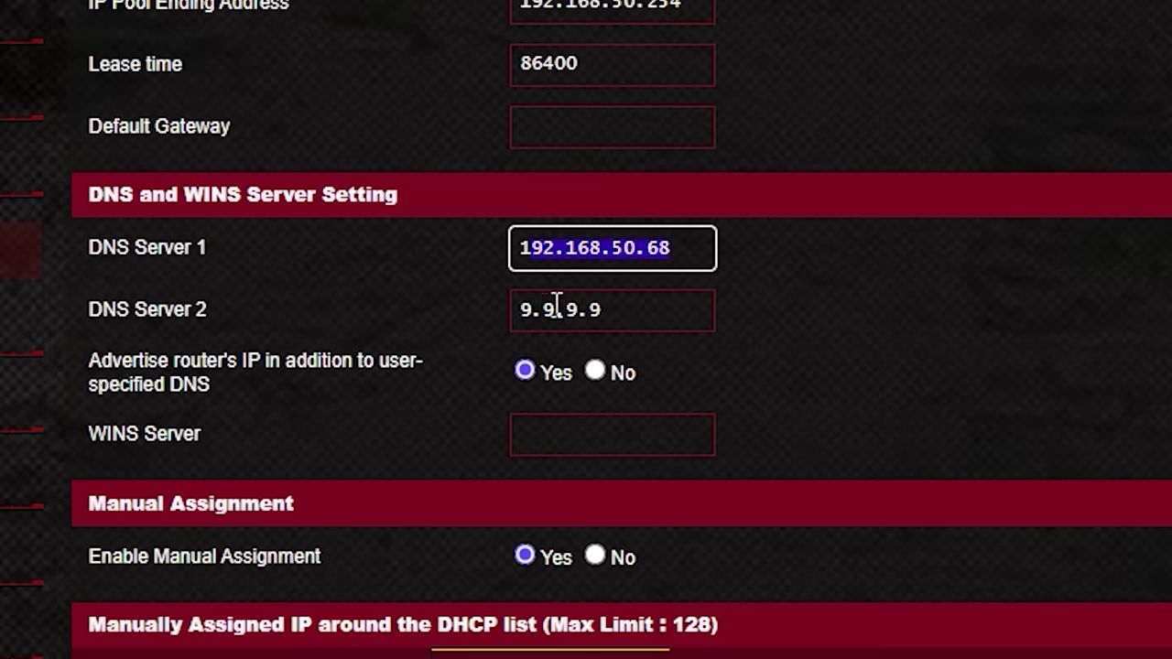
pyautogui.press('Tab')
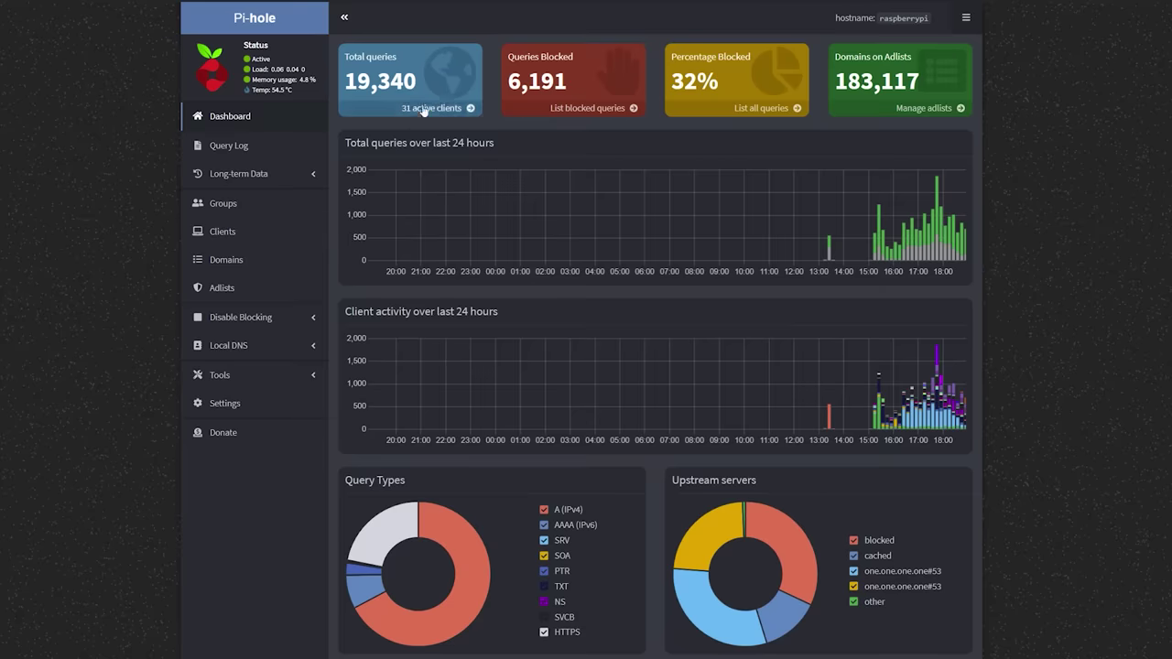
# Step: Open Tools > Network to list client devices using Pi-hole
pyautogui.click(416, 108)
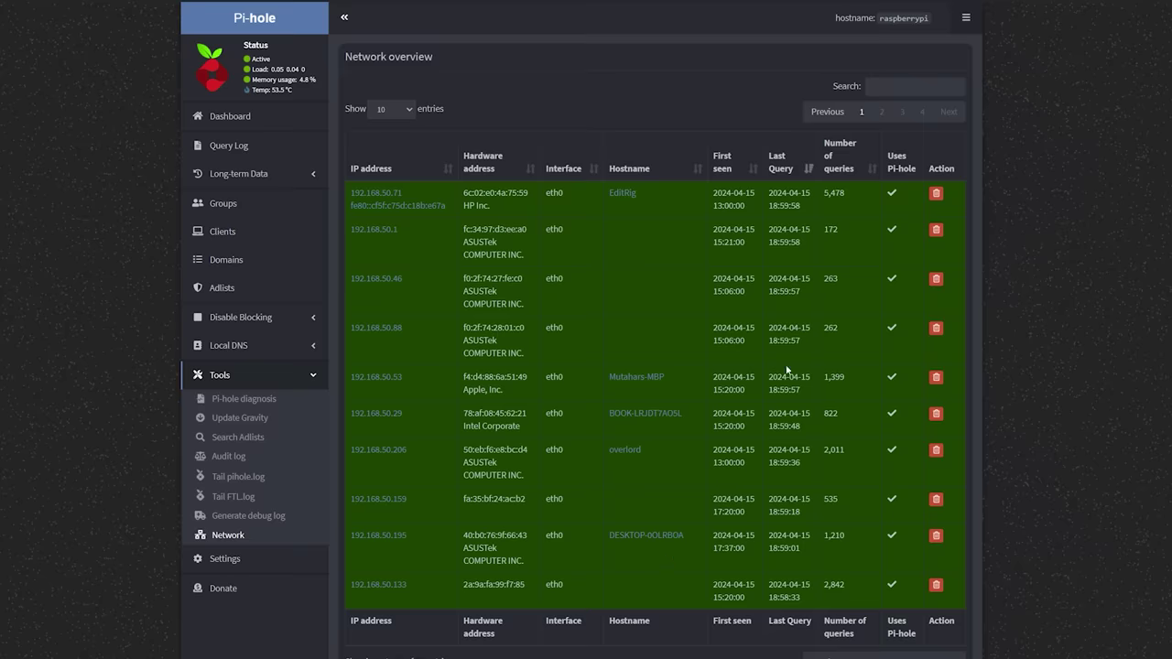
# Step: Page through the Network device table to page 3, entries 21 to 30 of 32
pyautogui.scroll(-2, 843, 527)
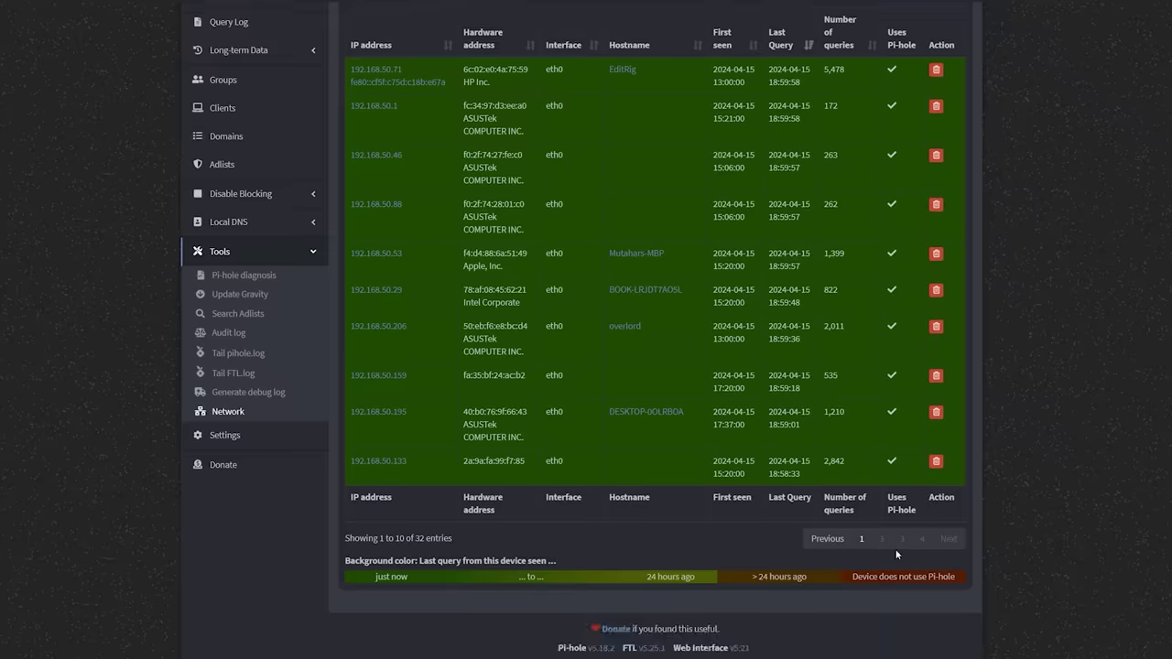
pyautogui.scroll(1, 782, 601)
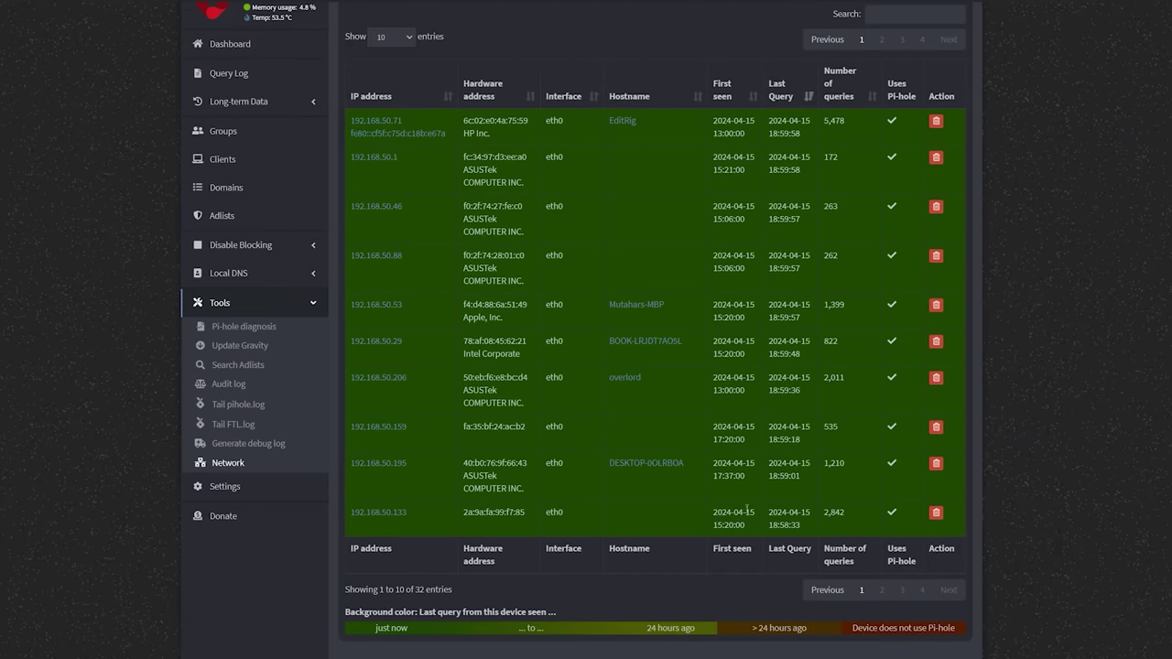
pyautogui.click(881, 589)
pyautogui.click(906, 655)
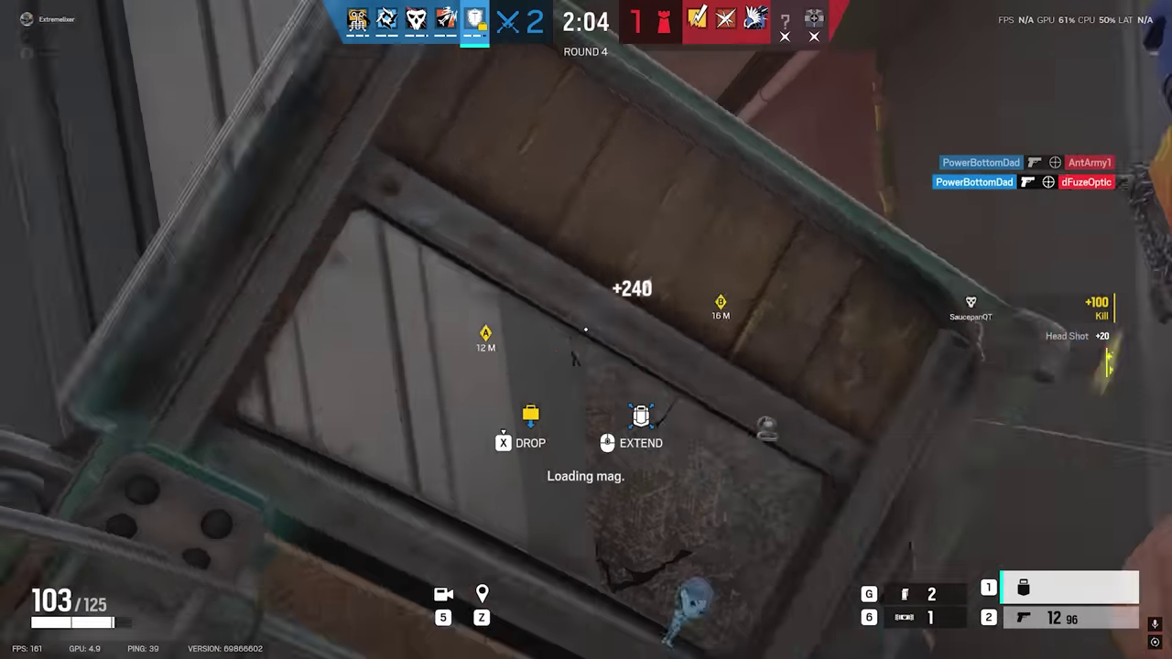
# Step: Reload the pistol, then drive the drone through the hallway into the office to spot the enemy
pyautogui.press('2')
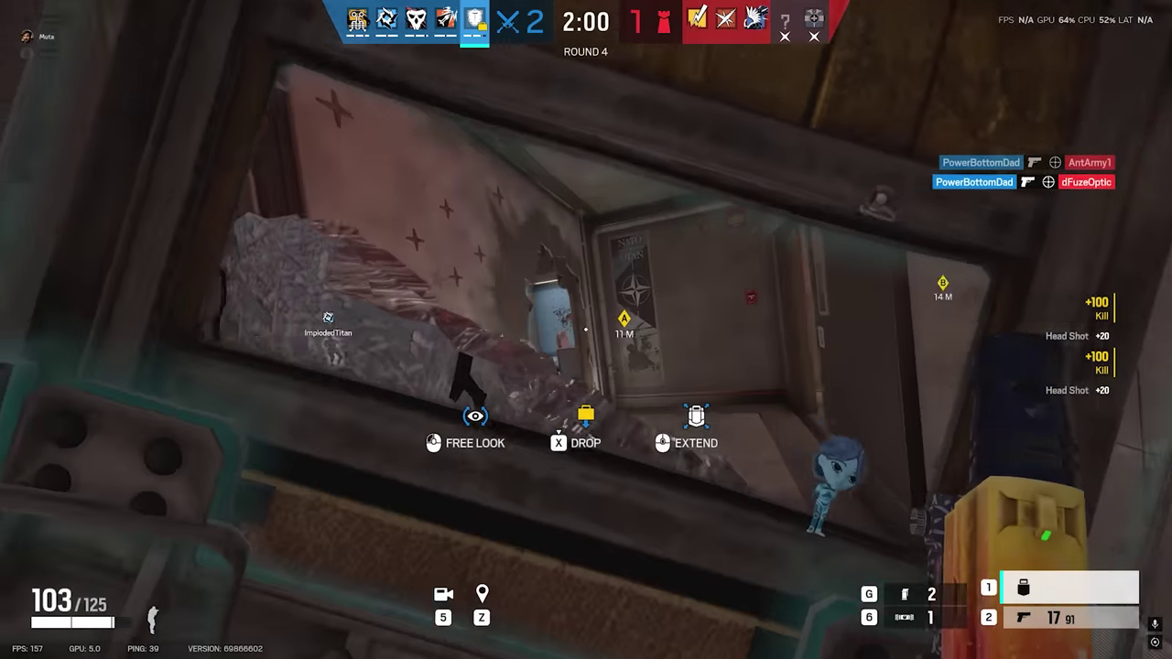
pyautogui.press('r')
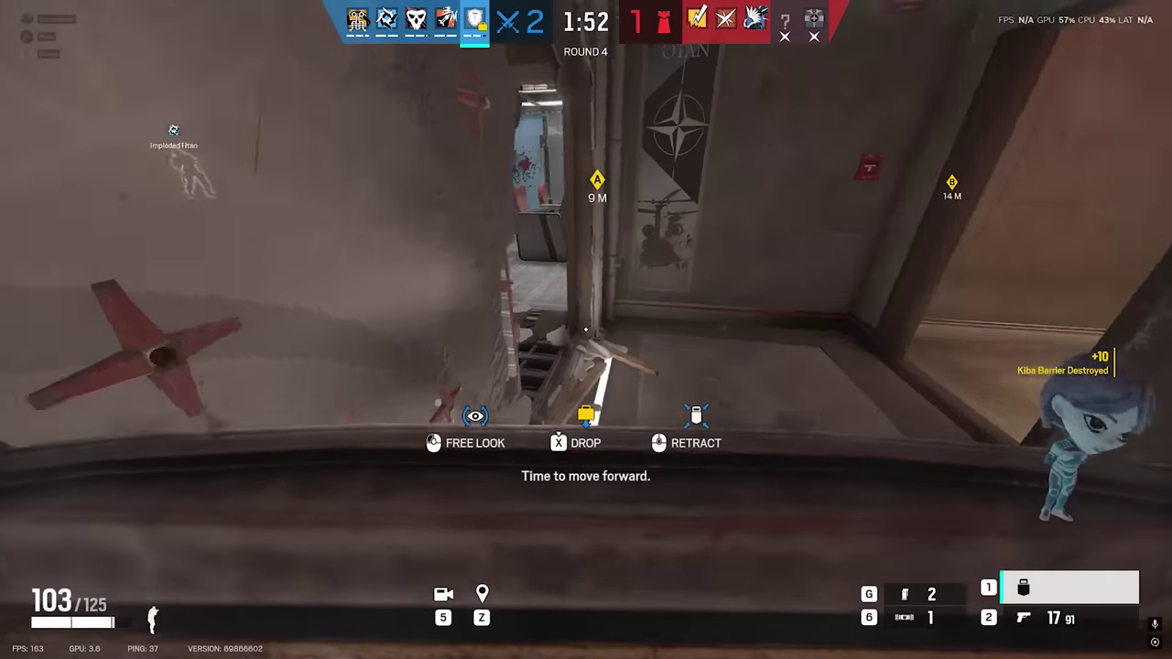
pyautogui.press('w')
pyautogui.press('w')
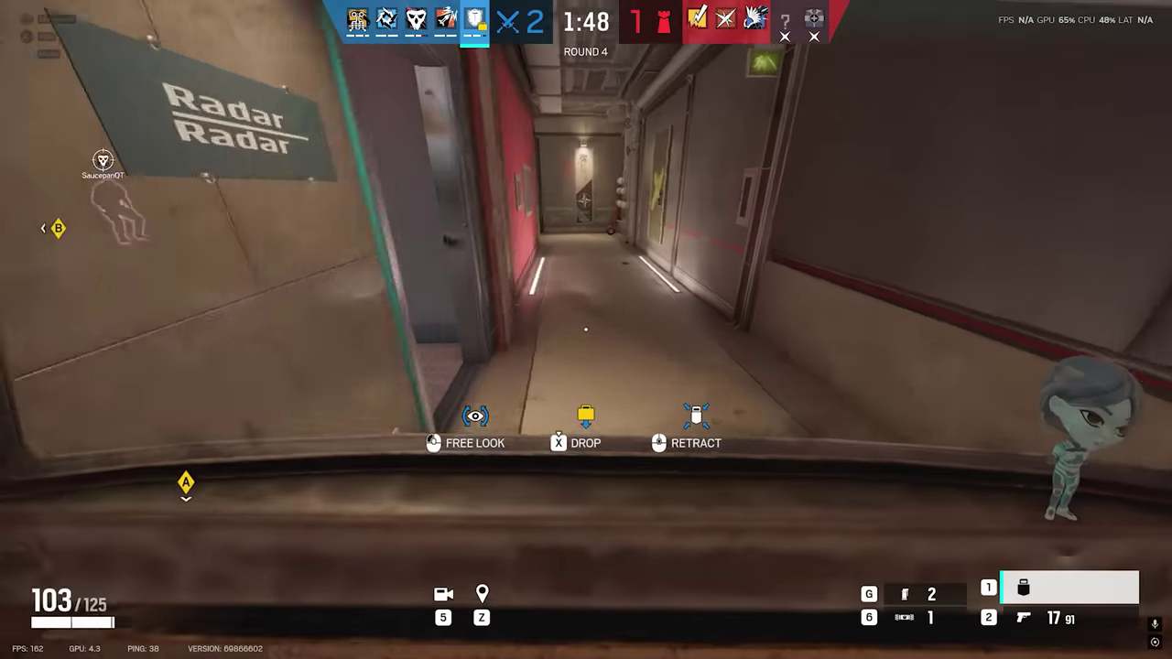
pyautogui.press('w')
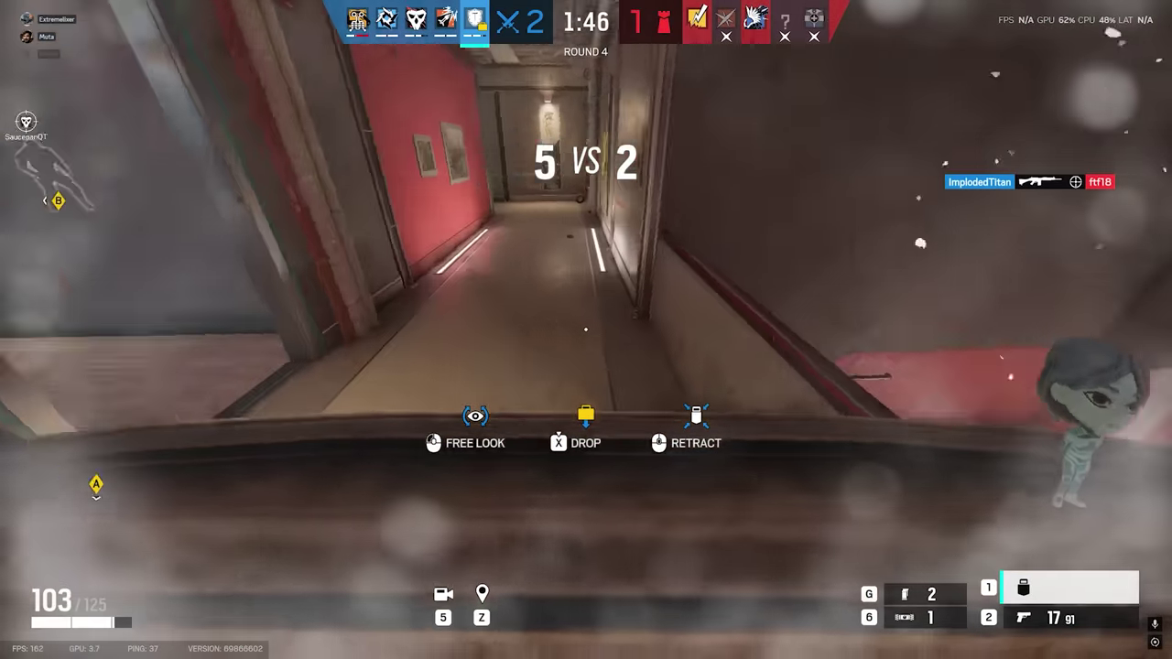
pyautogui.press('w')
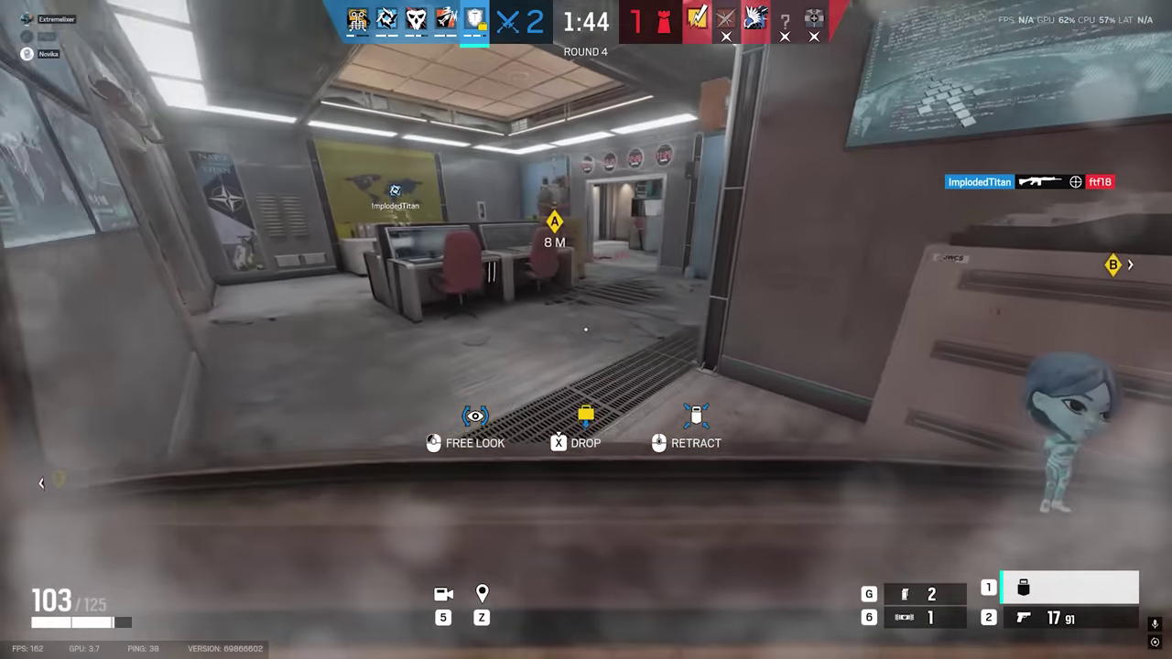
pyautogui.press('w')
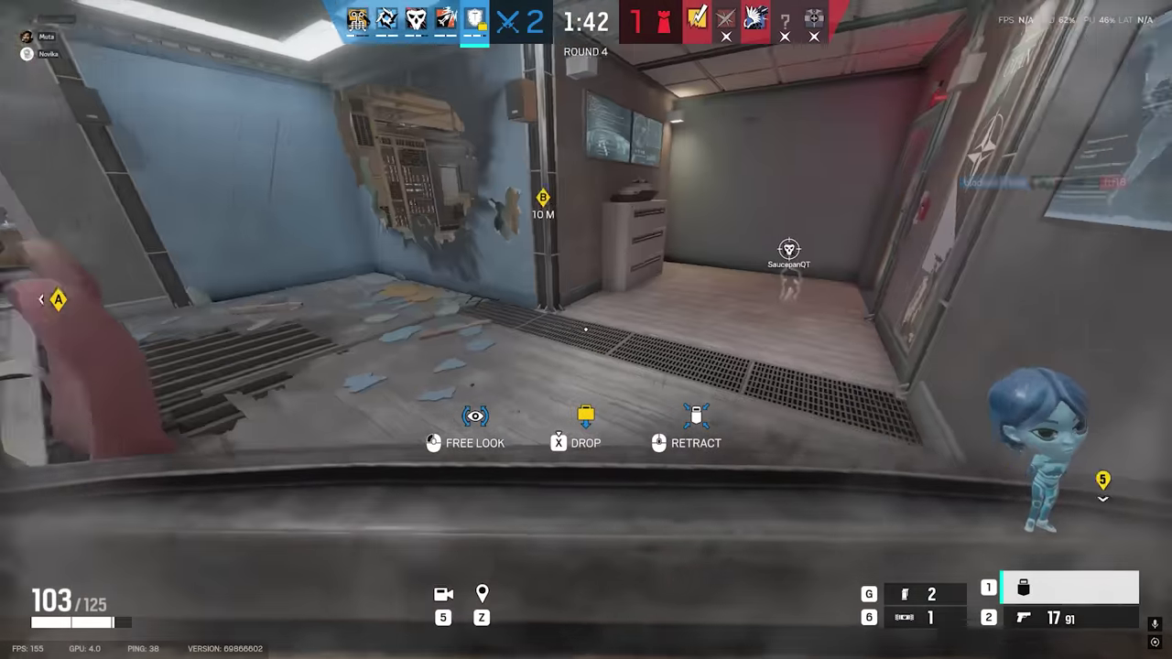
pyautogui.press('w')
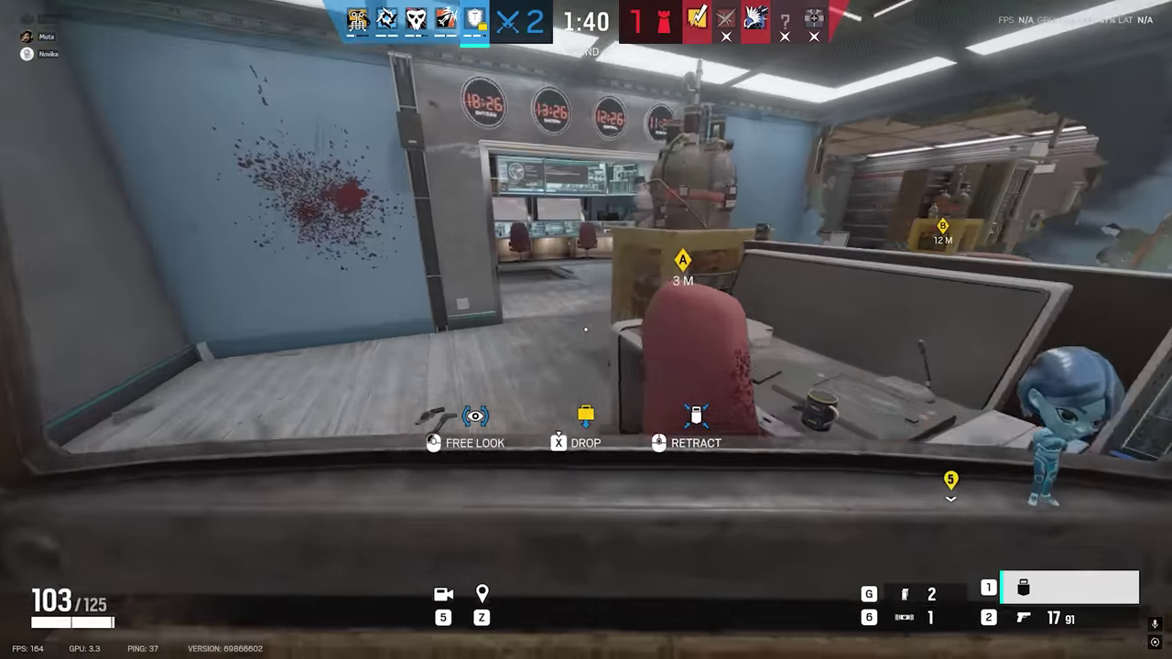
pyautogui.press('w')
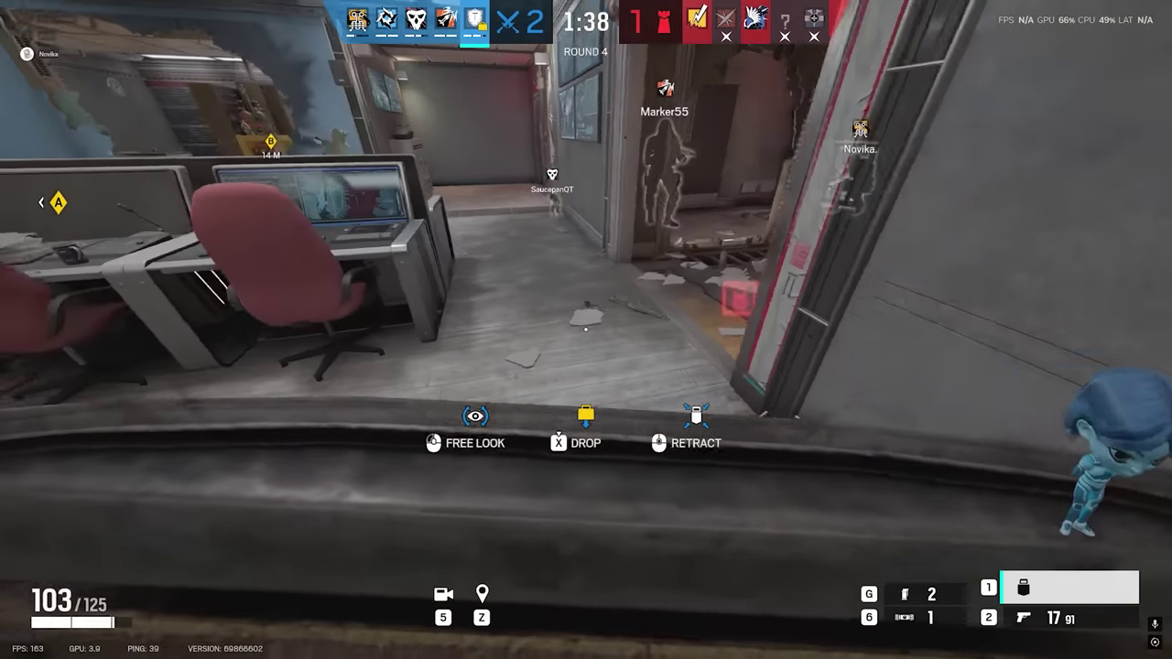
pyautogui.press('w')
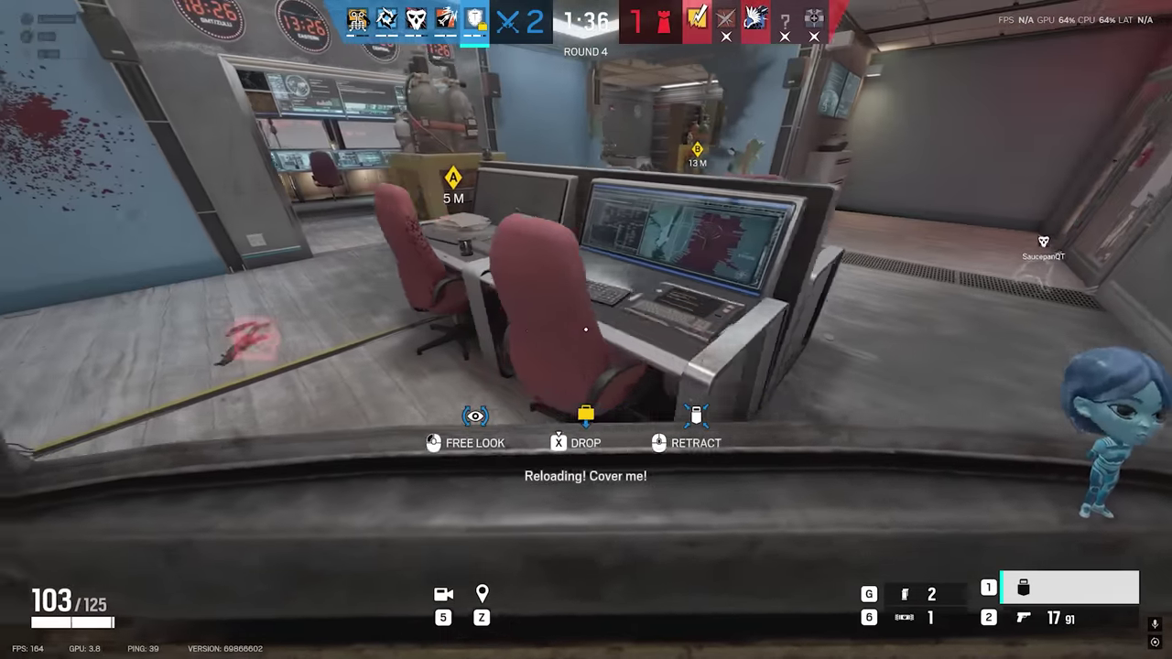
# Step: Retract the drone, switch to the pistol, and start planting the defuser
pyautogui.click(586, 329)
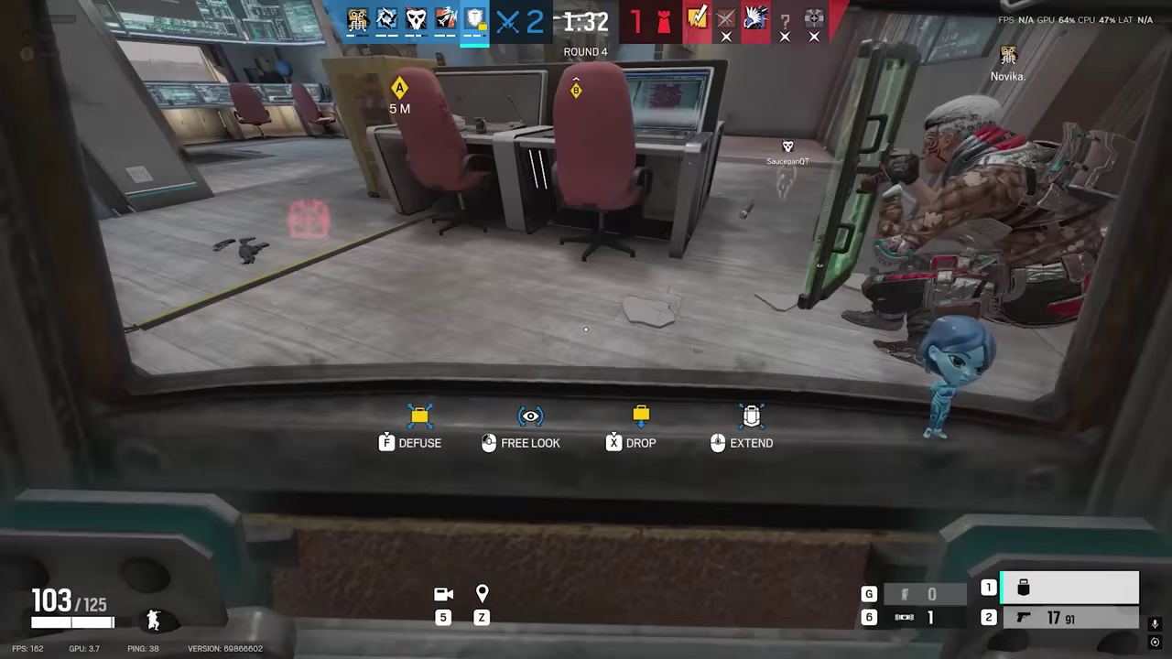
pyautogui.press('2')
pyautogui.press('1')
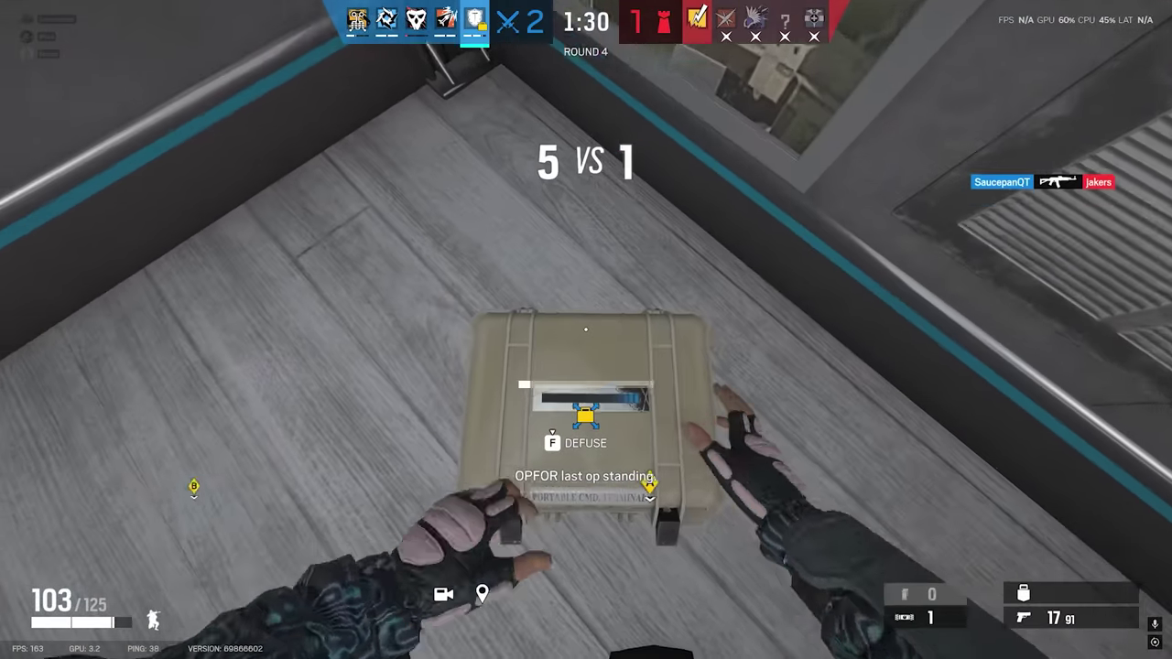